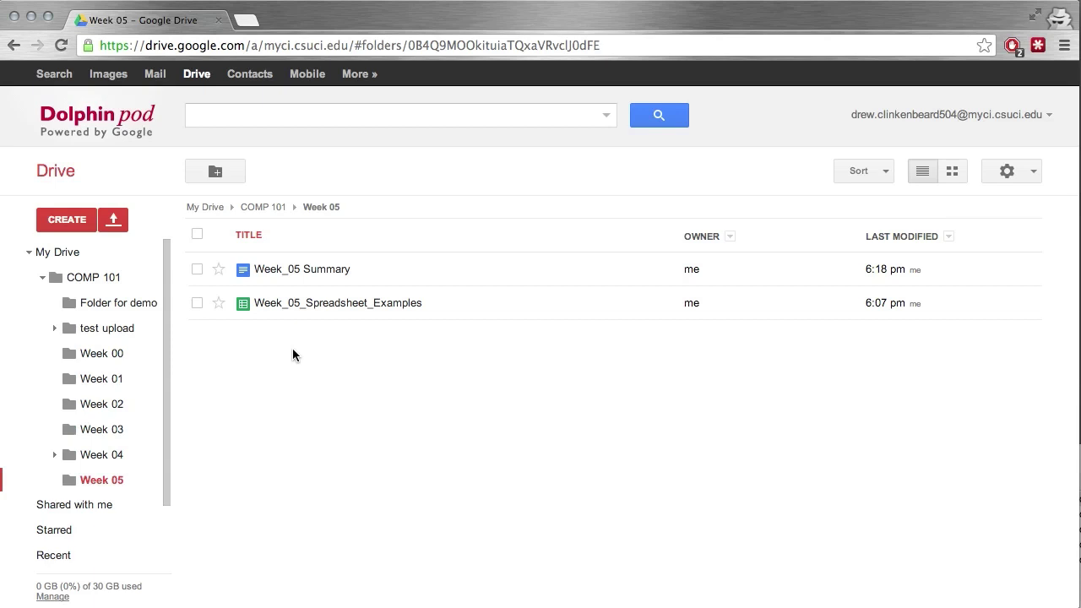
- Create a new presentation in the Week 05 folder
left_click(68, 221)
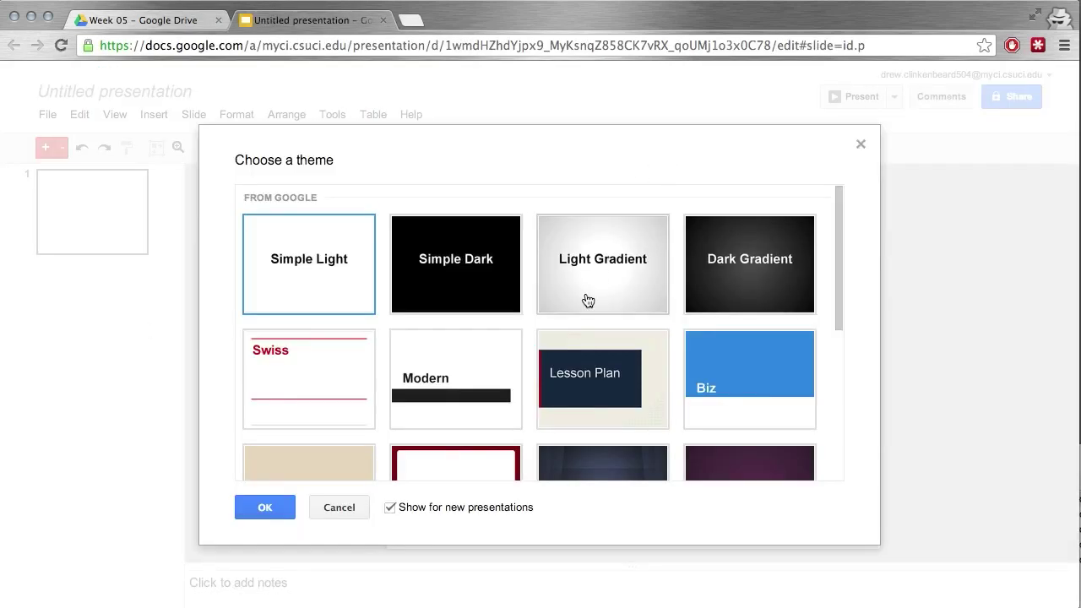
- Look through the full range of Google themes offered for the new presentation
scroll(588, 300, "down", 3)
scroll(587, 301, "down", 2)
scroll(588, 301, "up", 5)
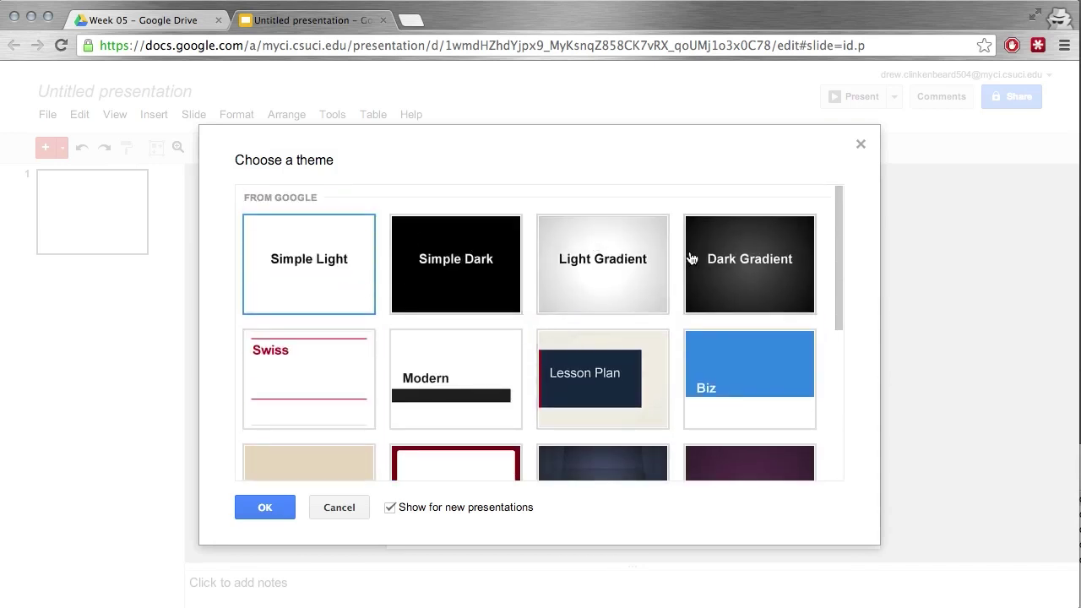
scroll(693, 253, "down", 2)
scroll(458, 330, "down", 2)
scroll(591, 312, "down", 2)
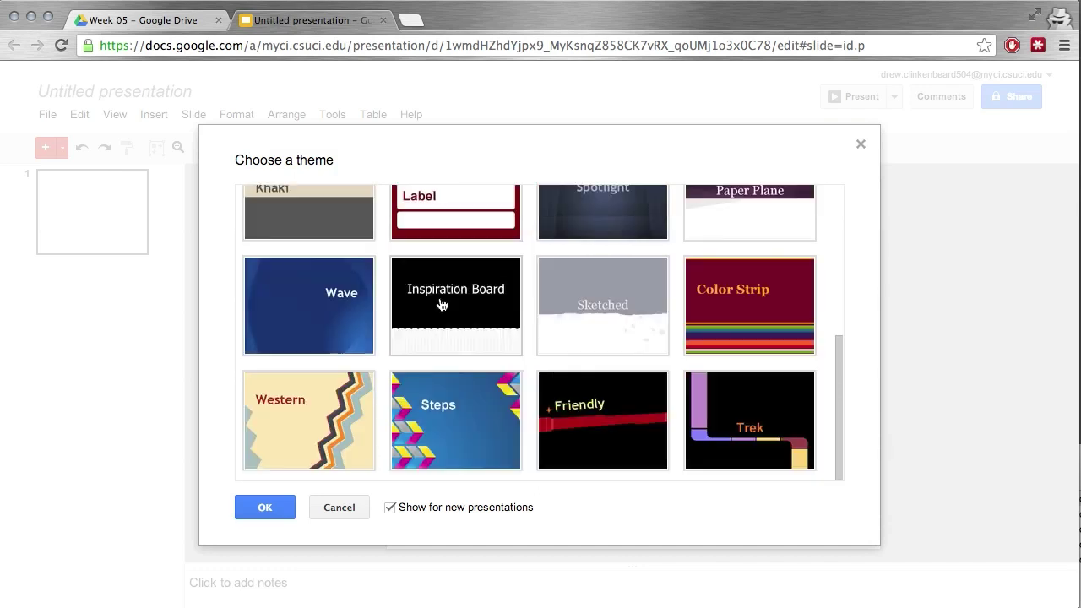
scroll(733, 299, "up", 5)
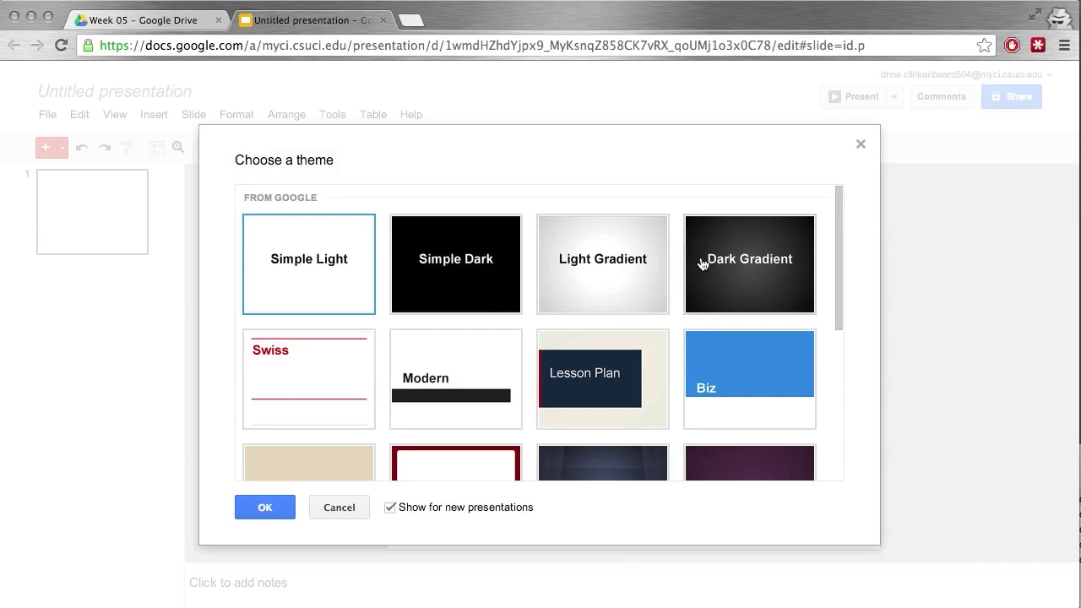
scroll(701, 264, "down", 1)
scroll(700, 264, "down", 3)
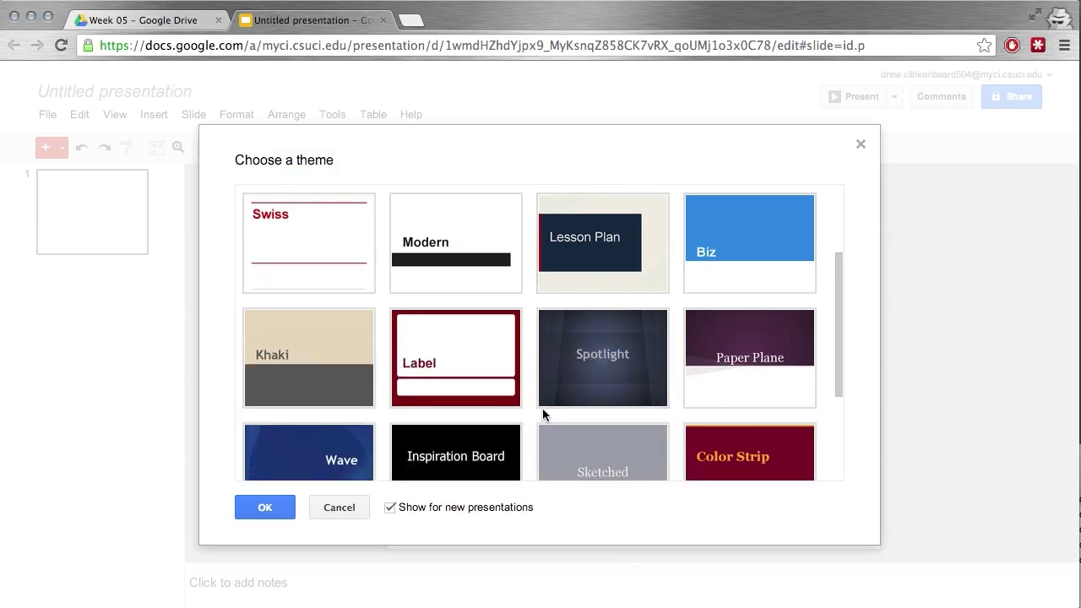
scroll(578, 330, "down", 3)
scroll(577, 330, "down", 1)
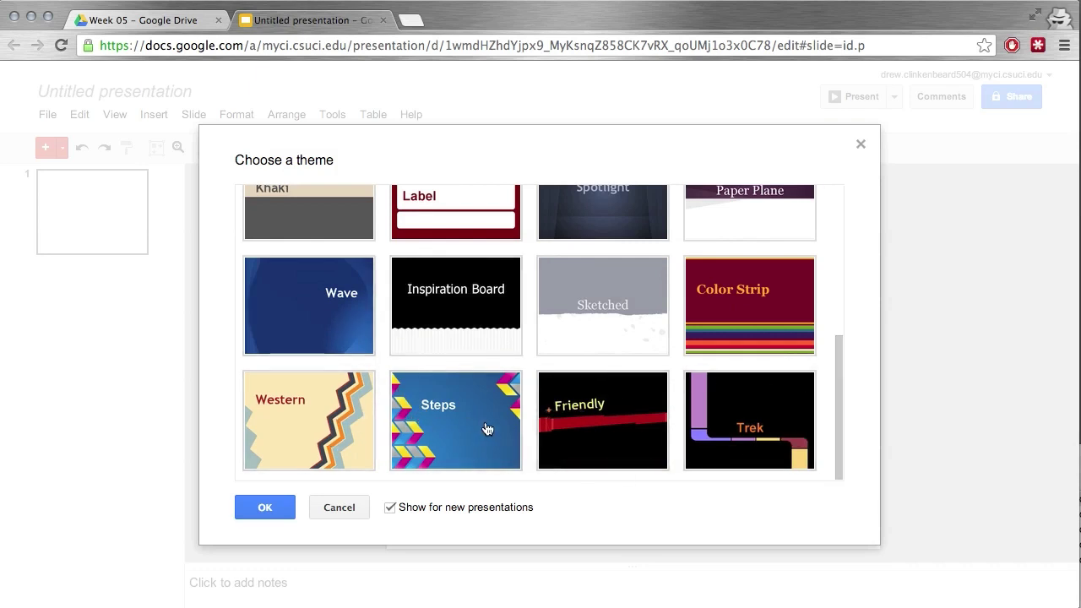
scroll(537, 427, "up", 5)
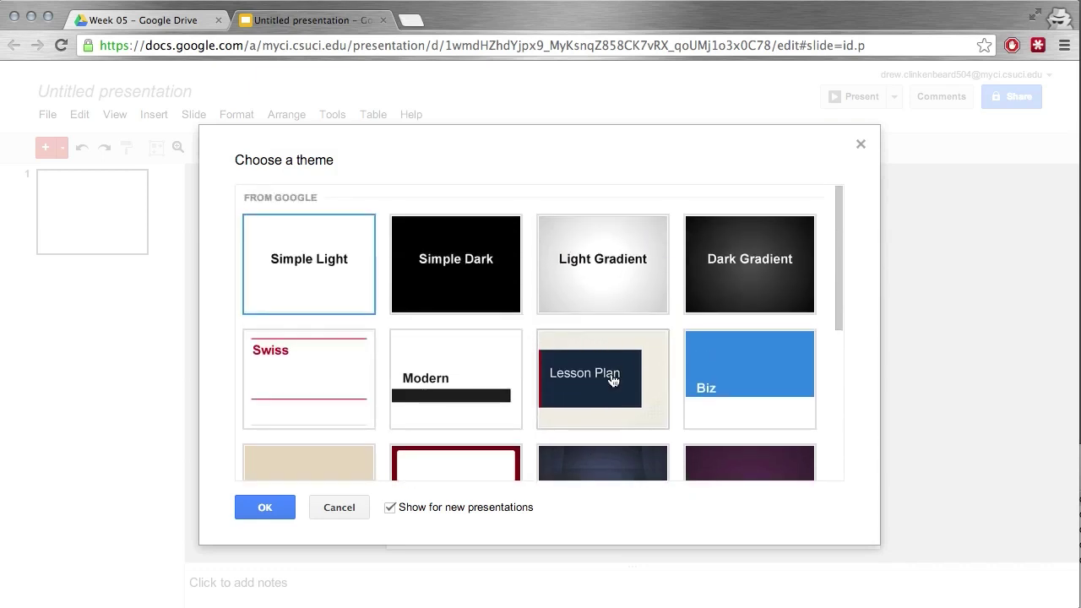
- Apply the Swiss theme to the new presentation
scroll(483, 292, "down", 3)
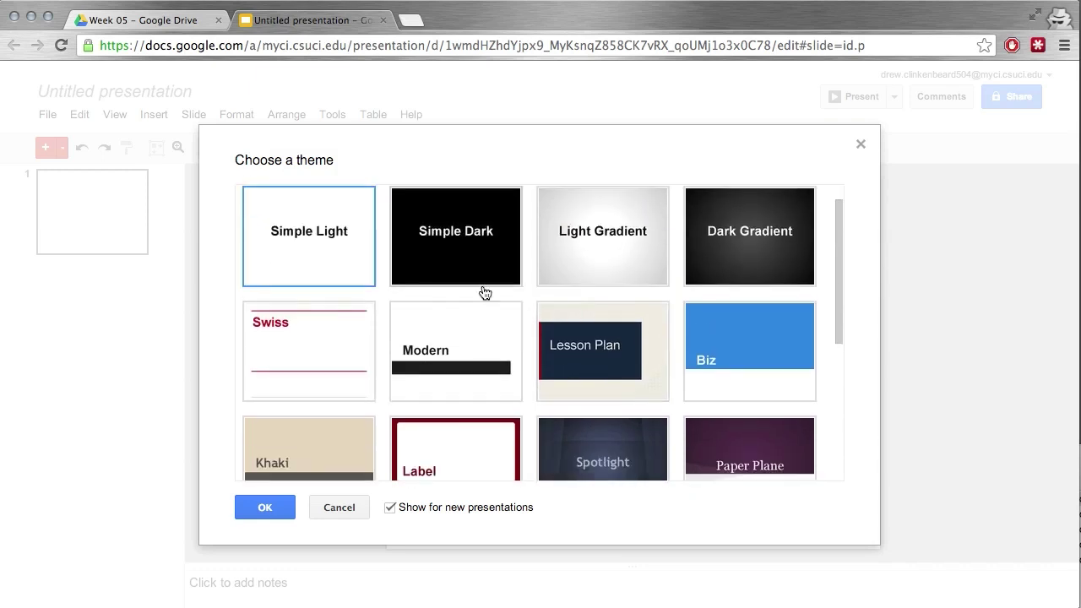
scroll(482, 295, "up", 2)
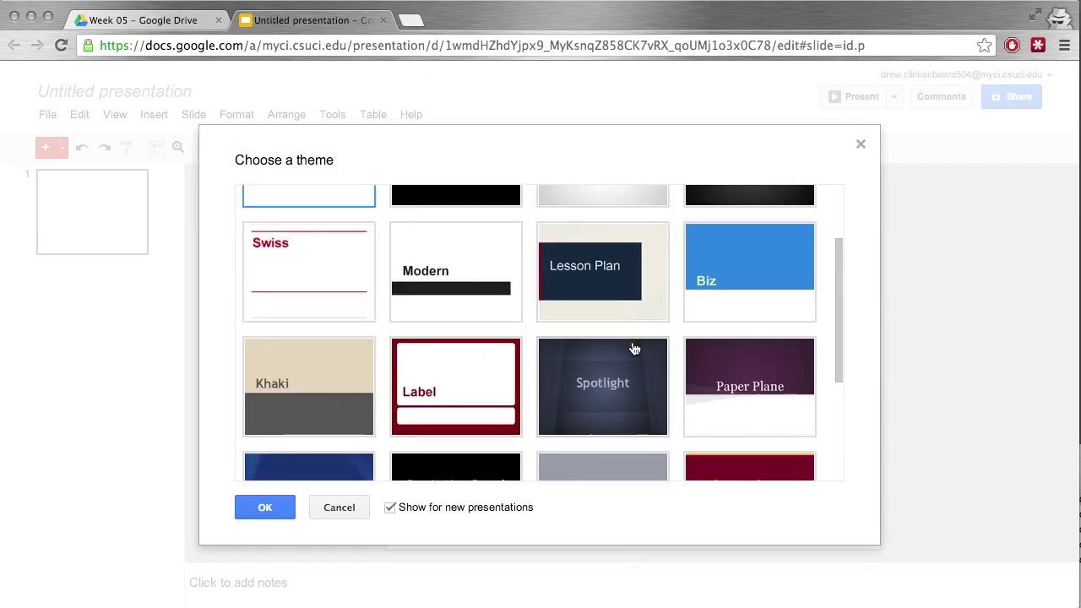
scroll(634, 363, "down", 3)
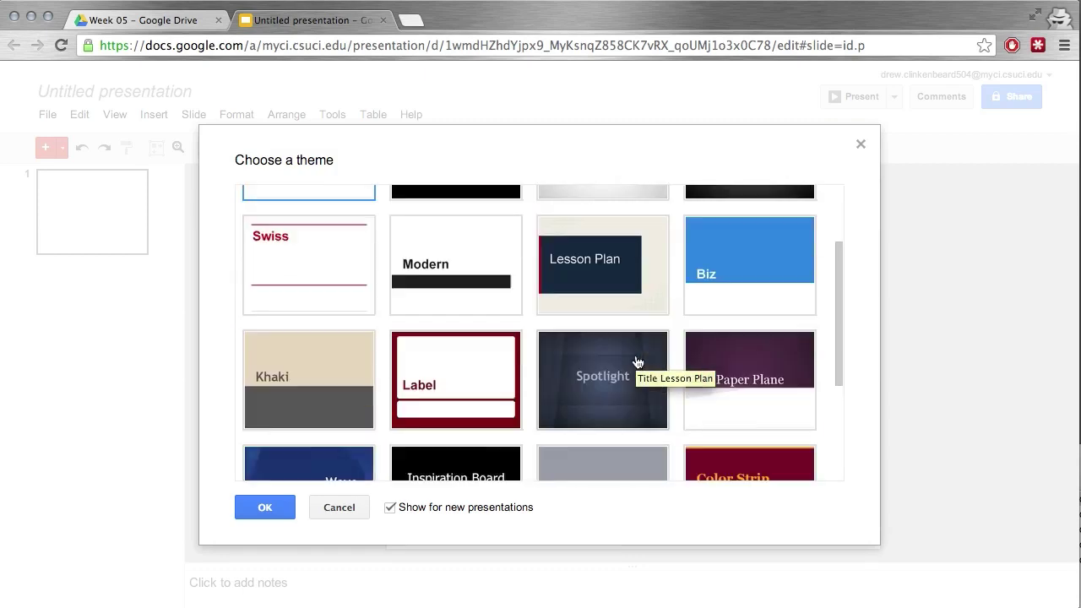
scroll(456, 264, "up", 5)
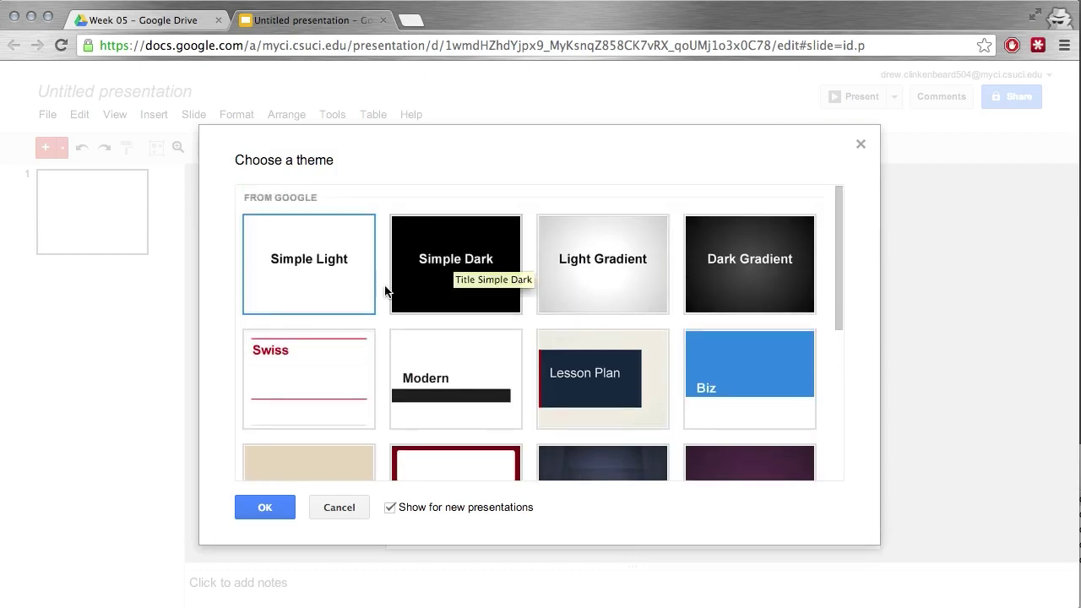
left_click(264, 506)
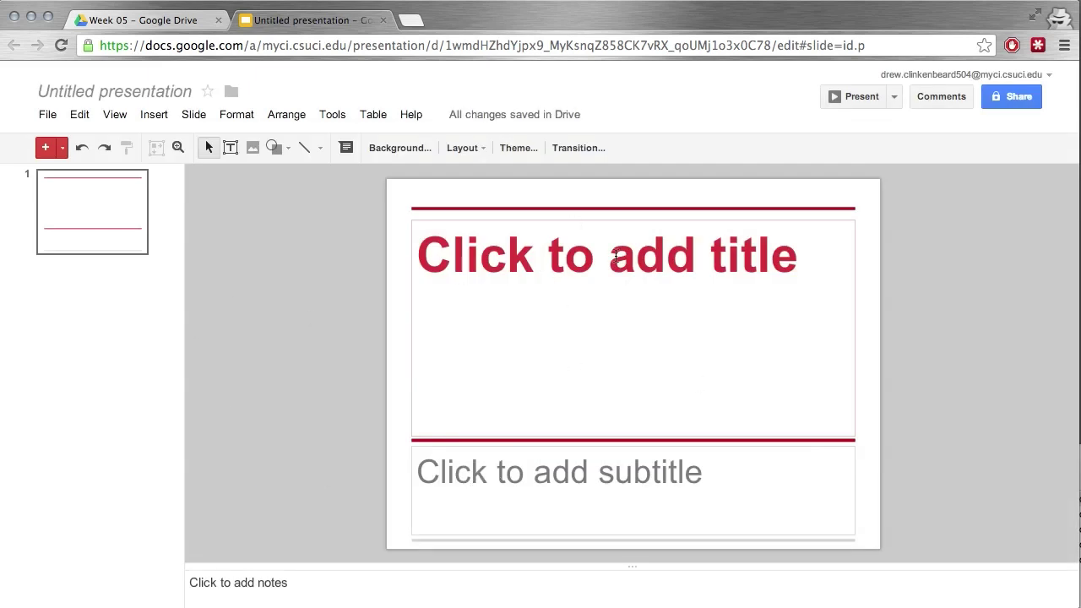
- Fill in the first slide with the title "Title" and the subtitle "Presentation Sample"
left_click(602, 249)
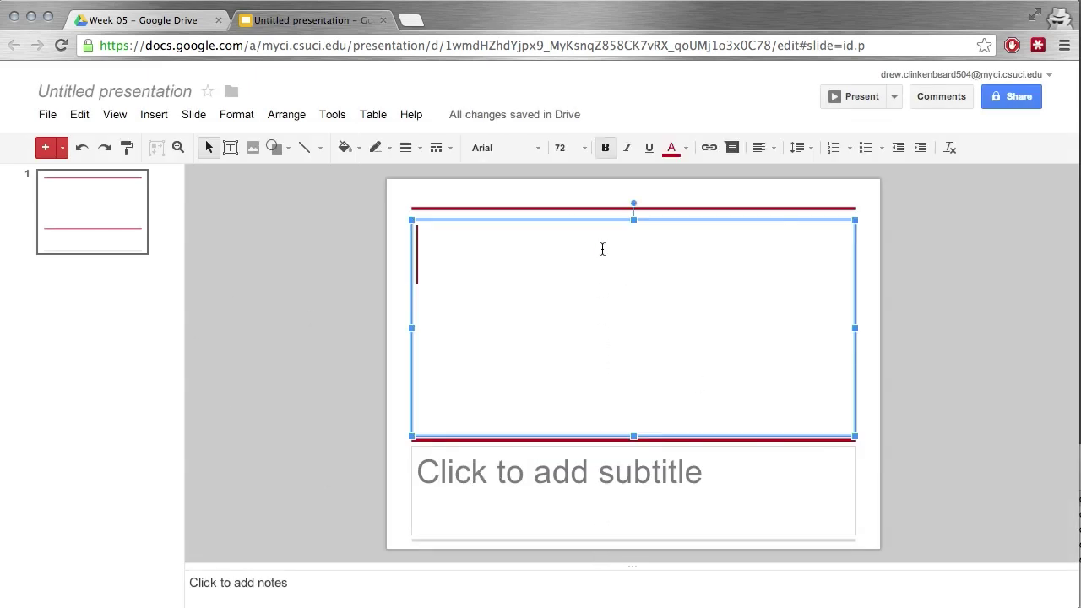
type("Title")
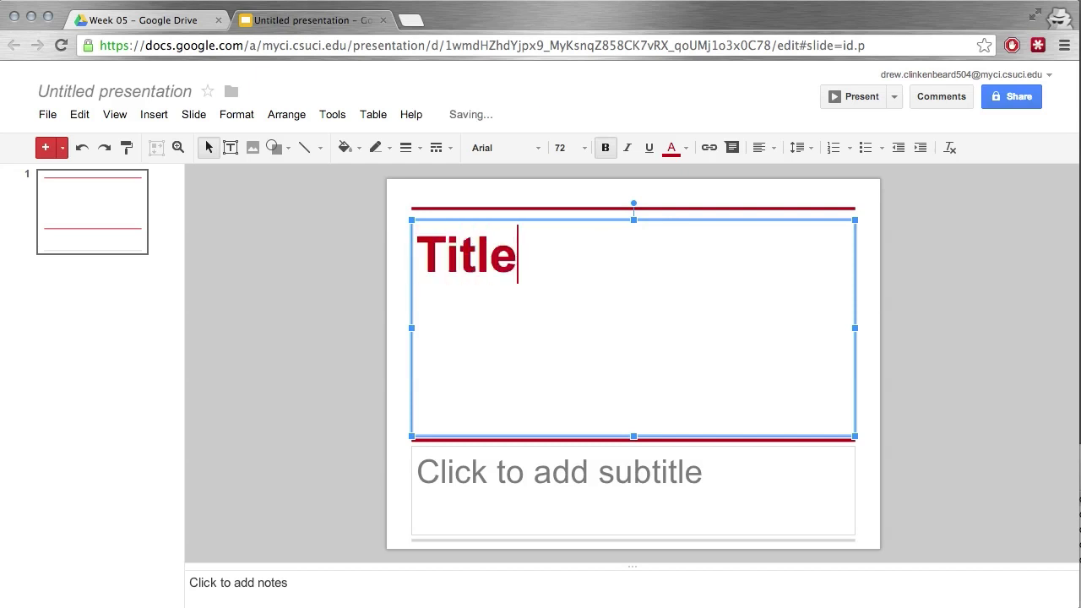
left_click(619, 471)
type("Presentation Sample")
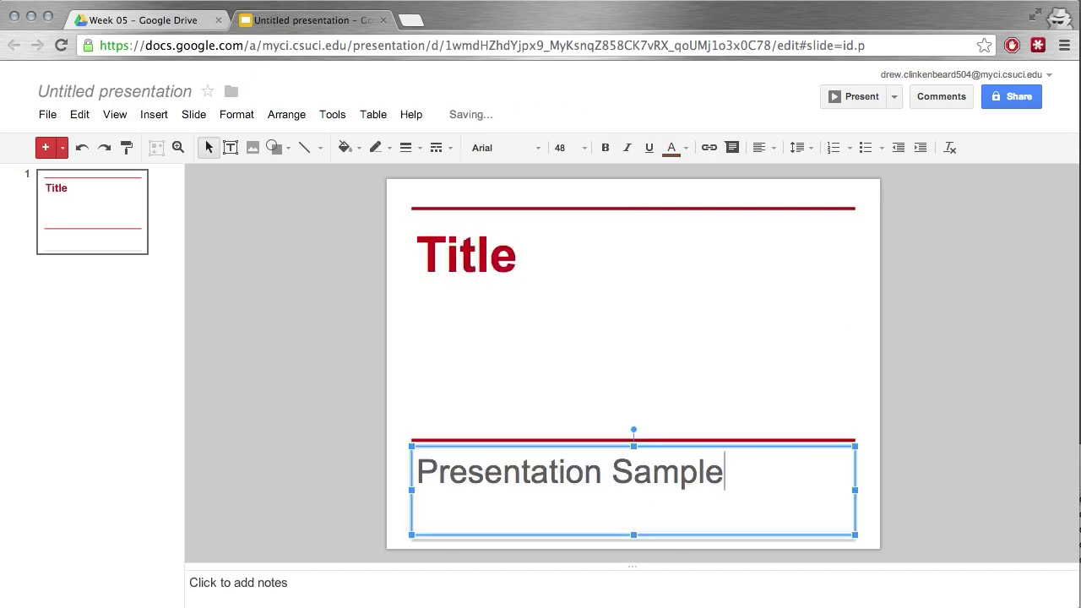
left_click(726, 413)
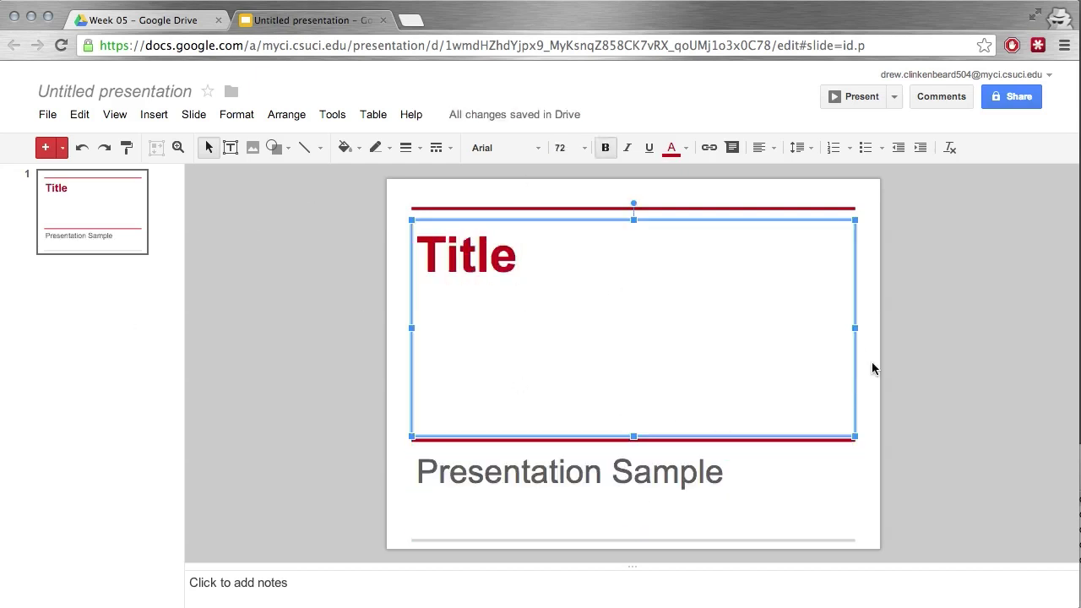
left_click(936, 372)
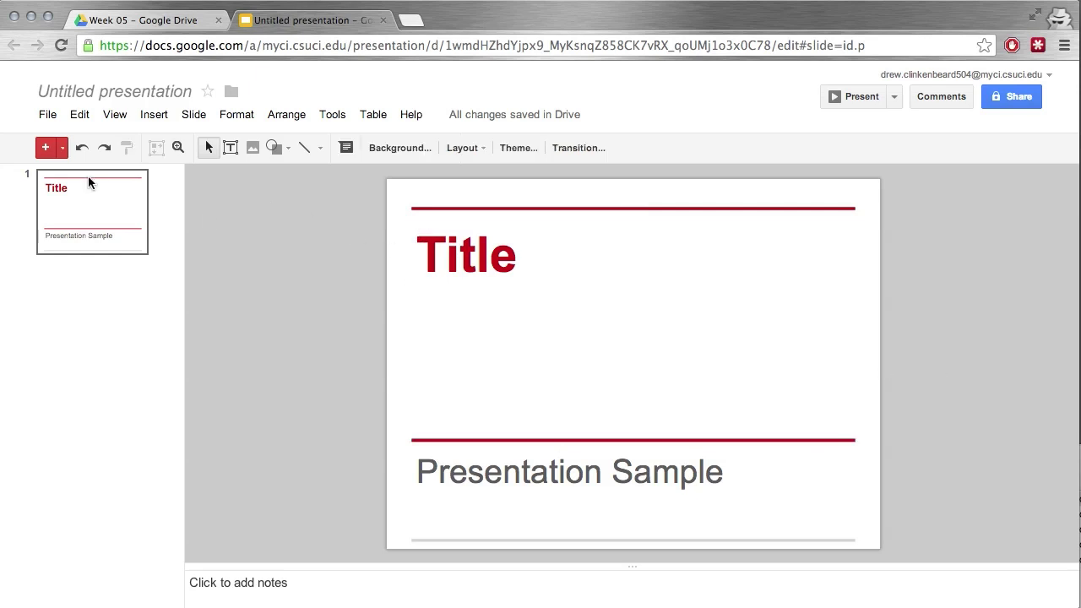
- Add a second slide titled "New Slide" with the body text "Information"
left_click(46, 148)
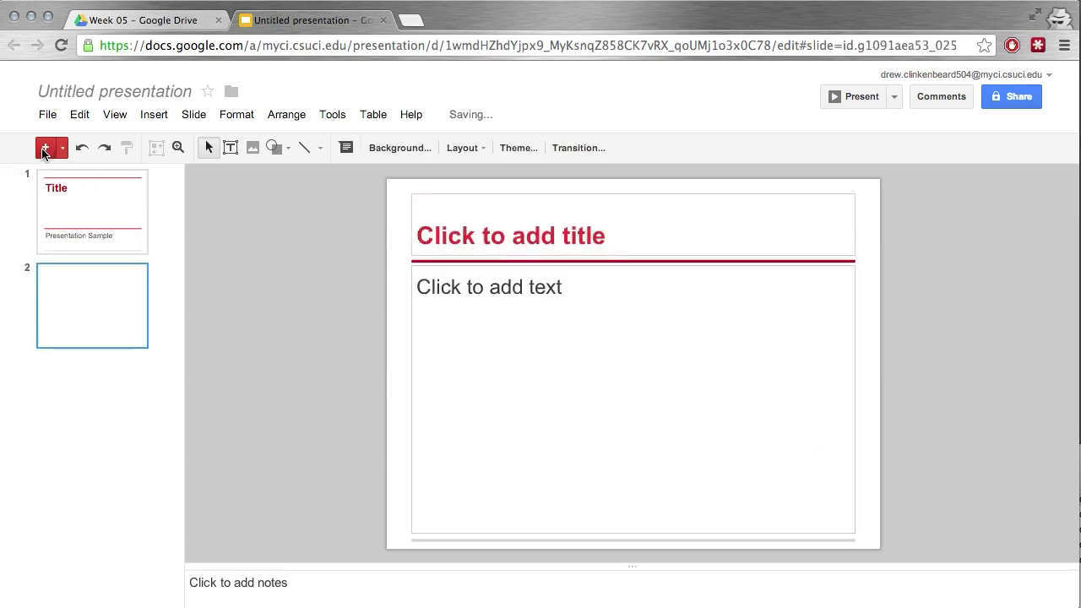
left_click(700, 304)
type("Information")
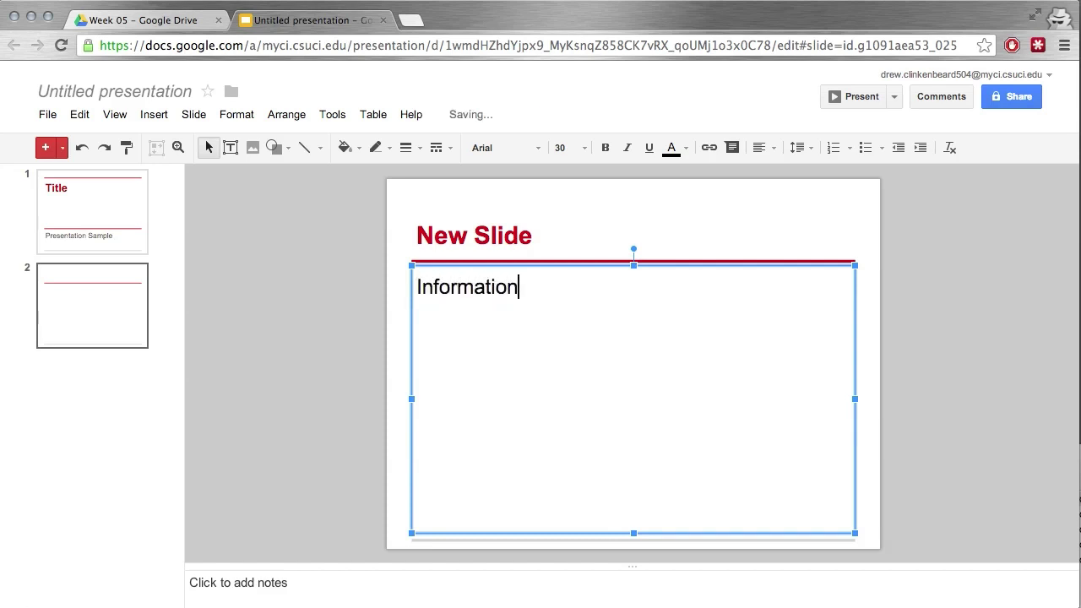
left_click(287, 294)
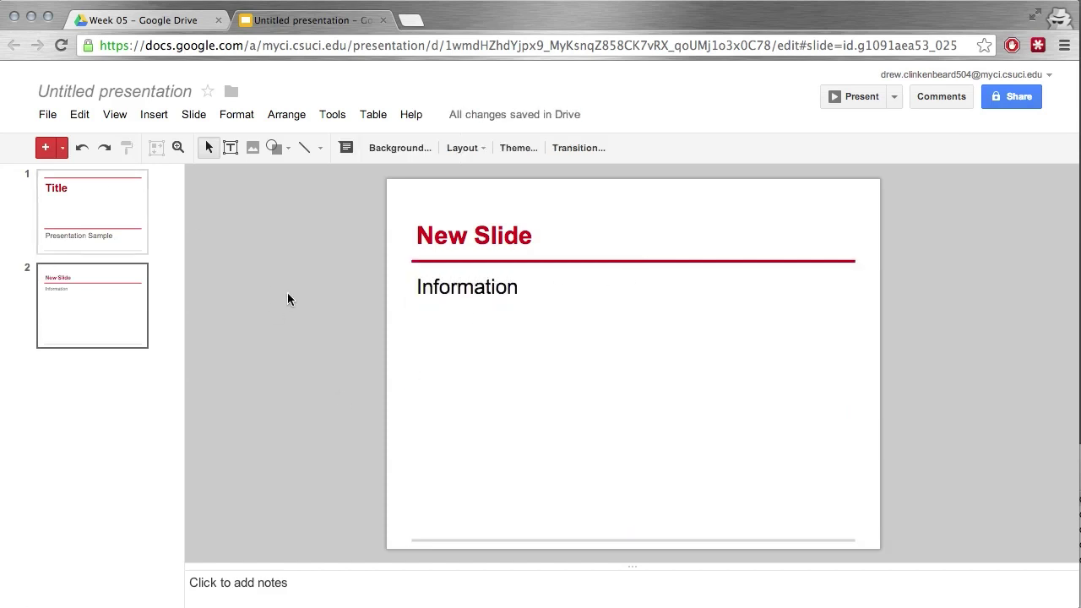
- Switch between the two slides and examine the text boxes on the title slide
left_click(88, 226)
left_click(95, 291)
left_click(54, 236)
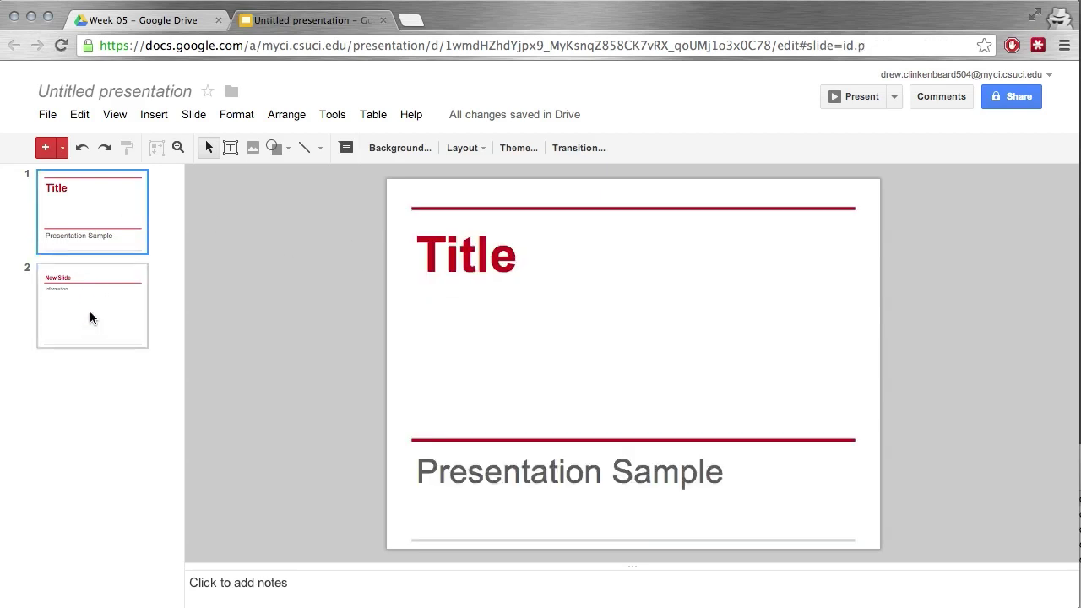
left_click(92, 320)
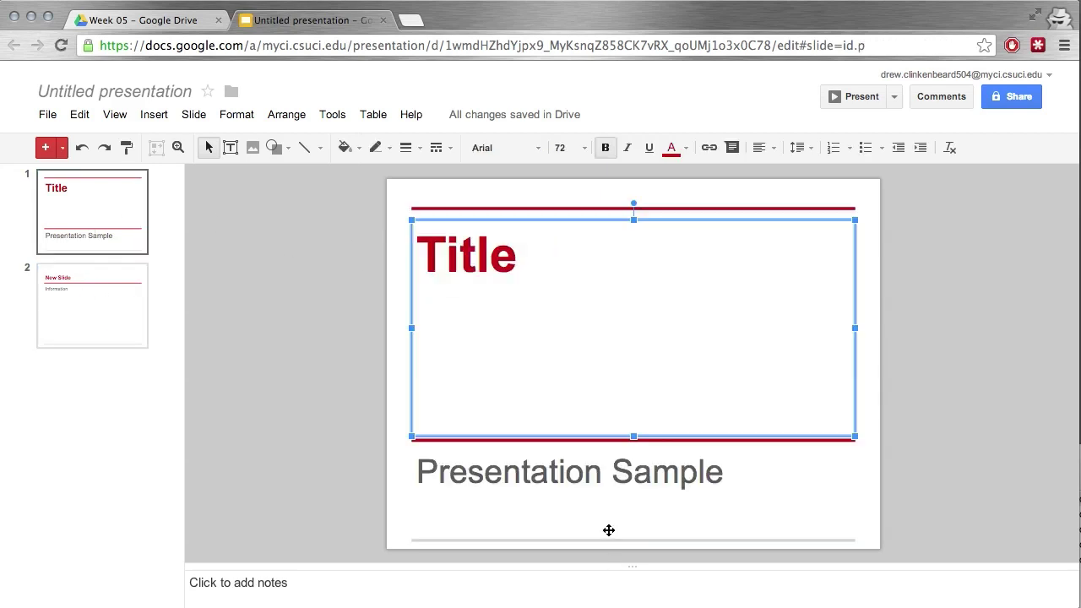
left_click(608, 526)
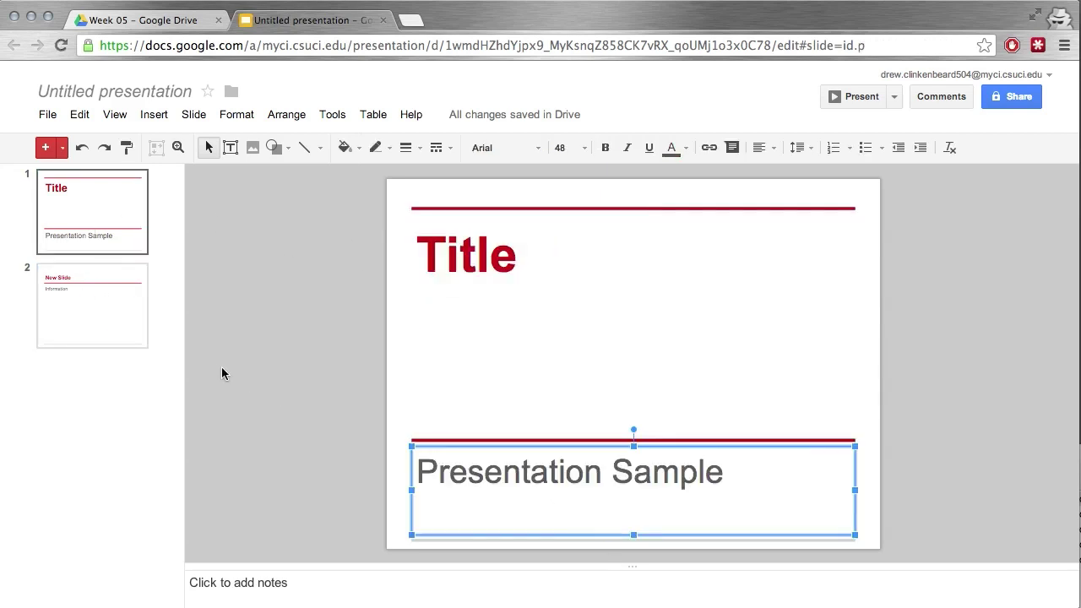
left_click(109, 313)
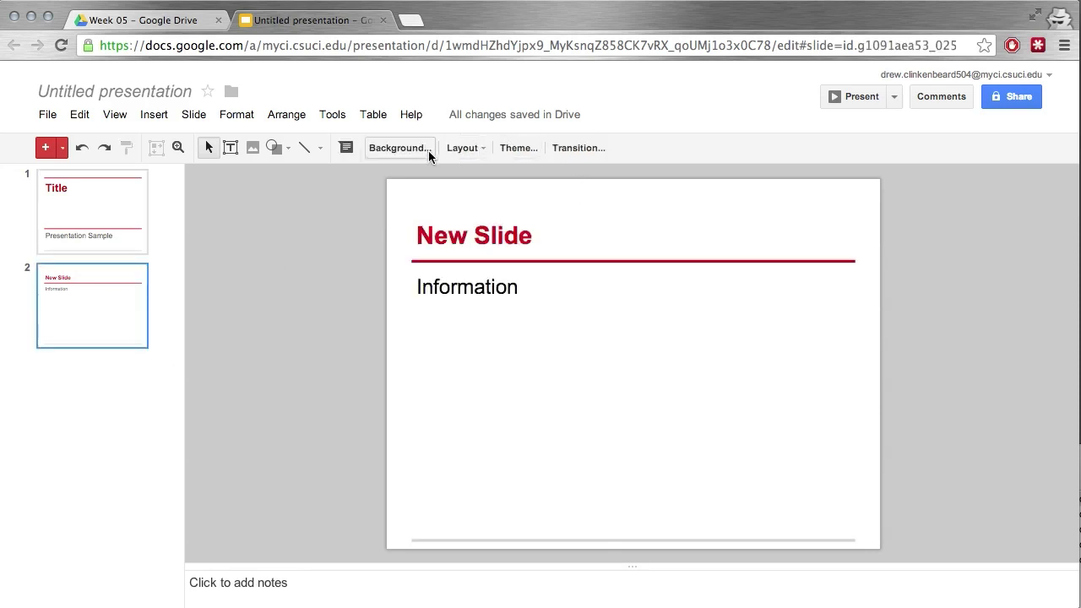
key("Up")
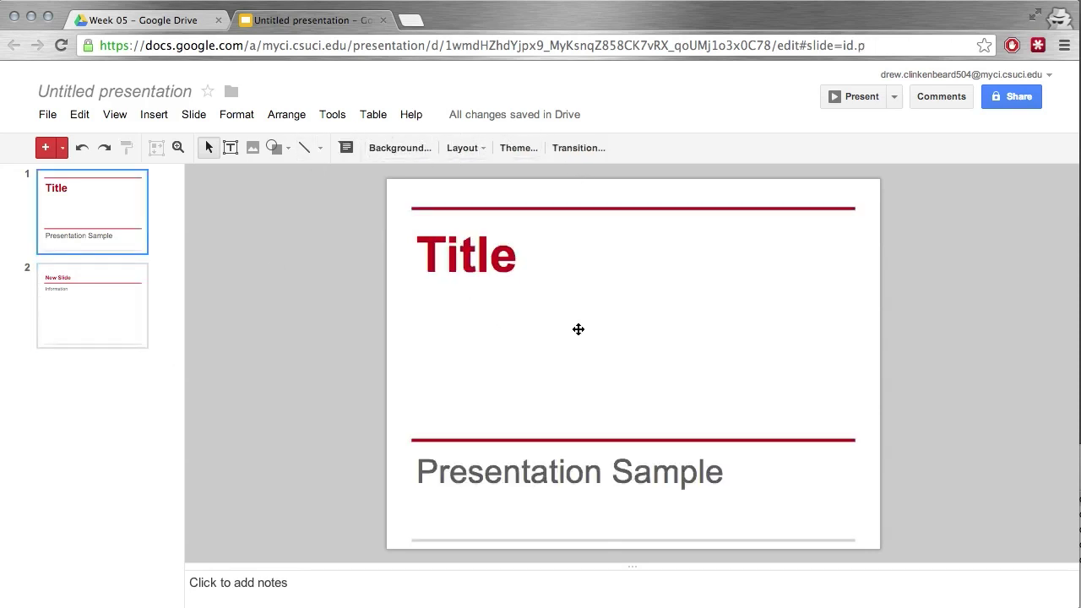
left_click(624, 312)
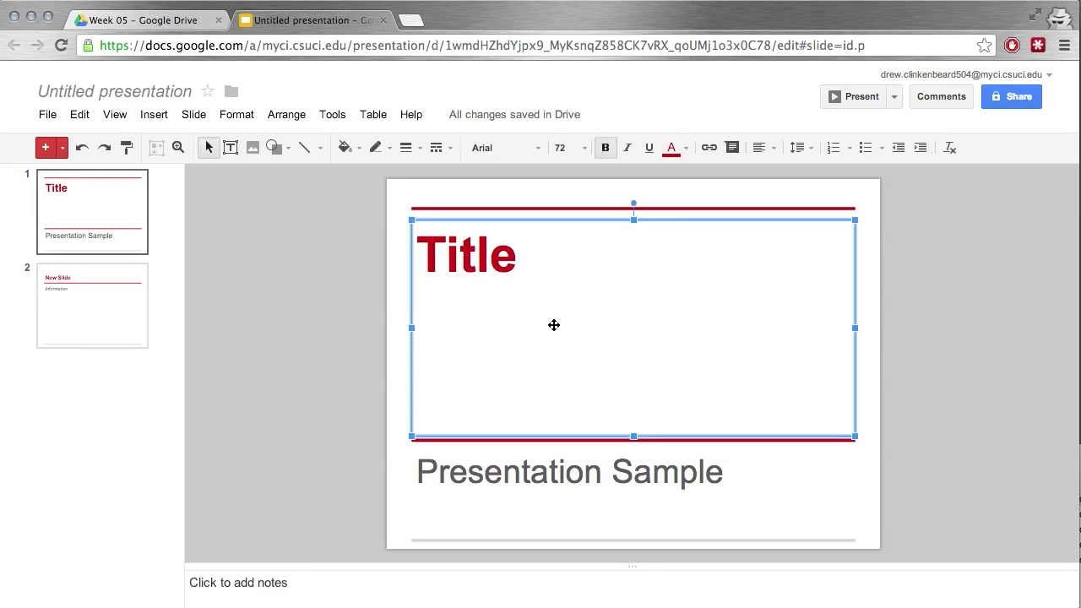
left_click(307, 335)
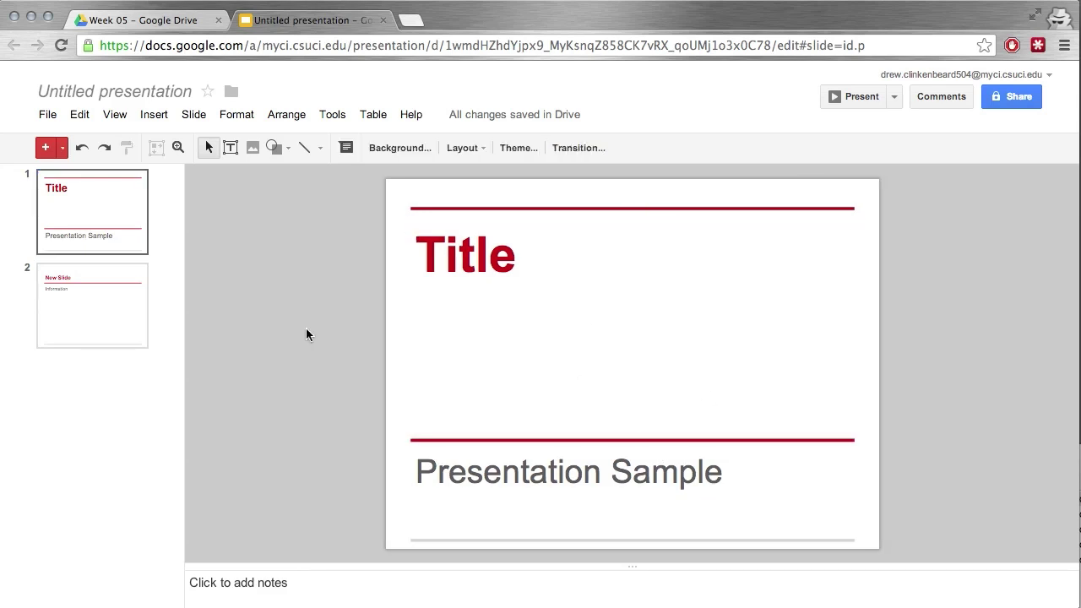
left_click(138, 322)
left_click(104, 243)
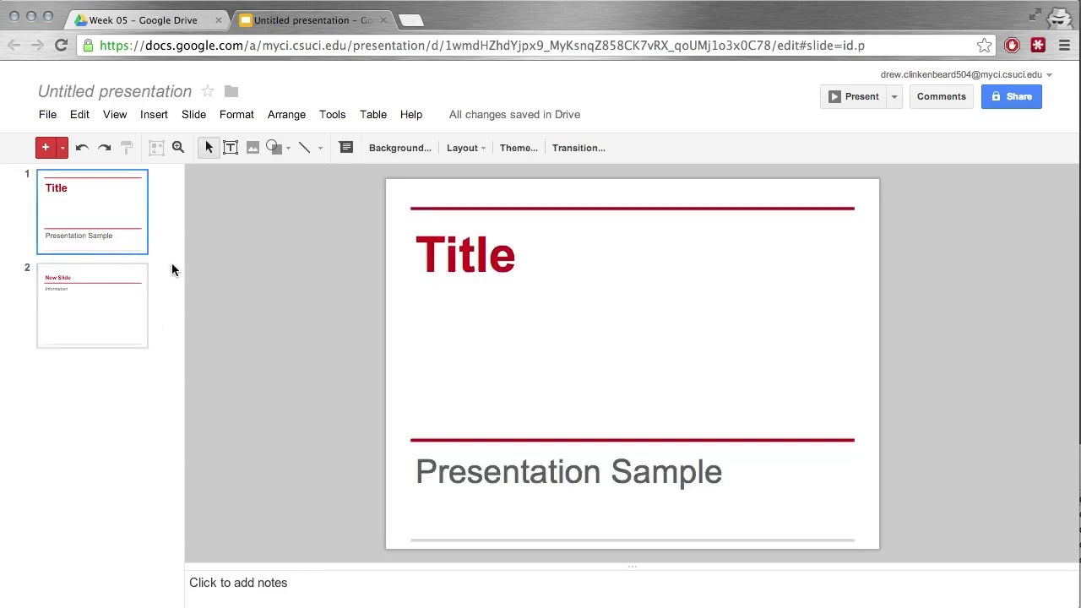
left_click(291, 328)
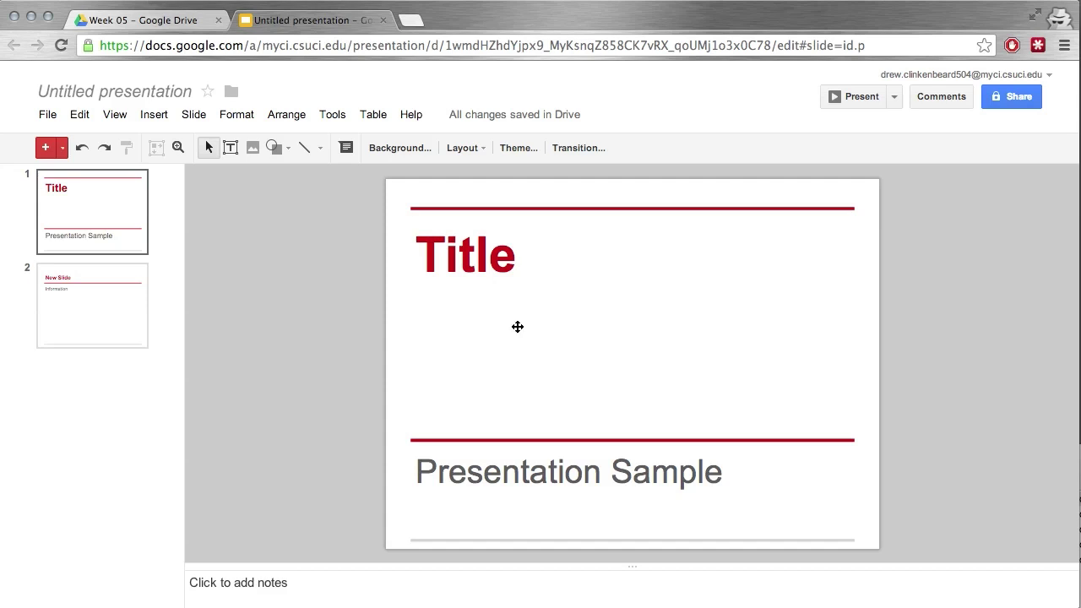
left_click(516, 325)
left_click(526, 466)
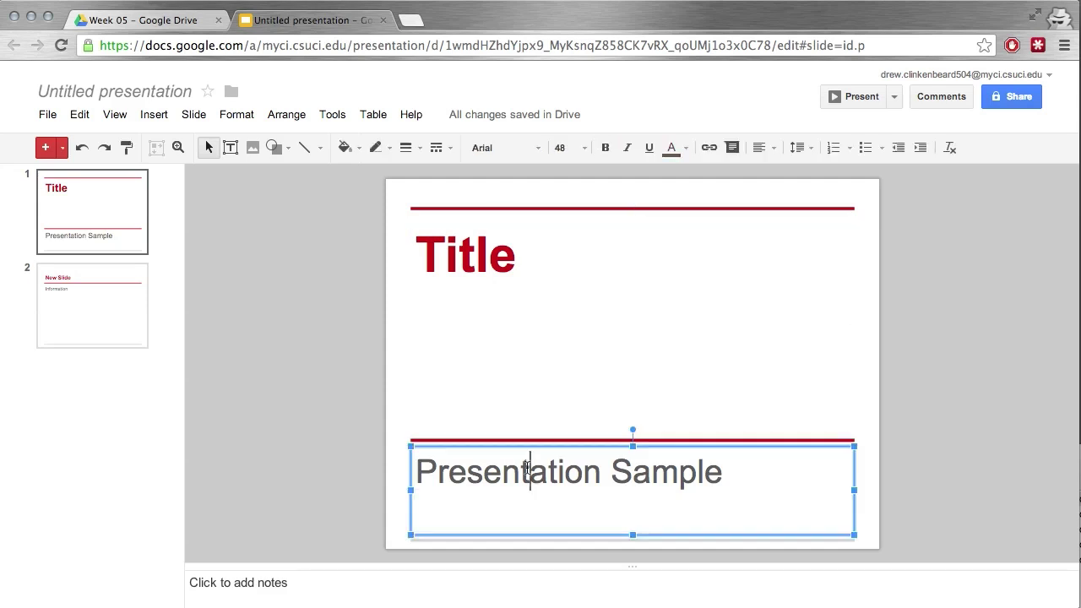
left_click(545, 387)
left_click(353, 400)
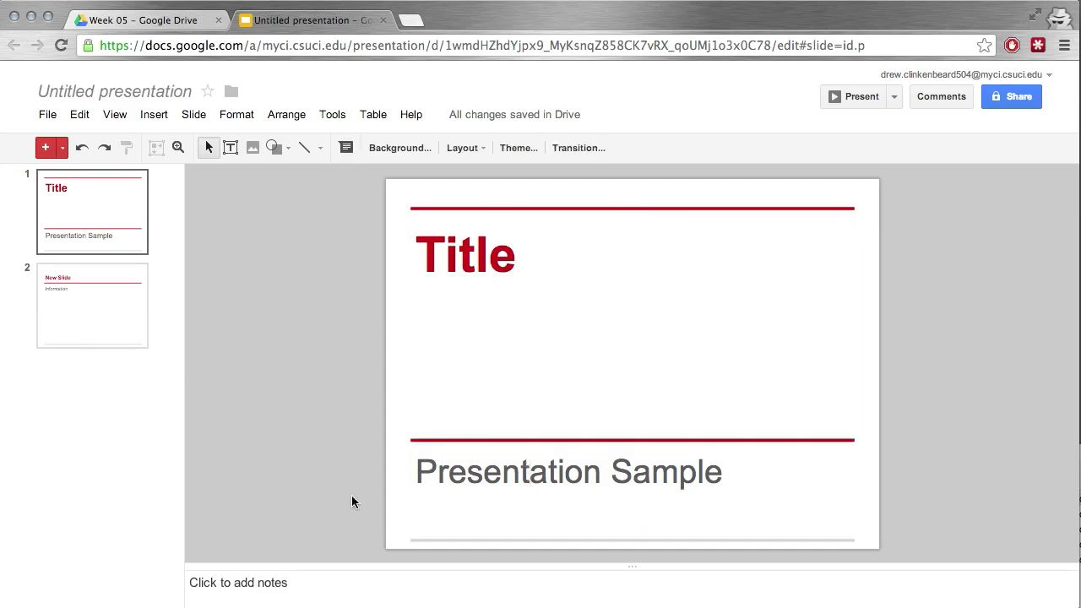
- Give the title slide a Fade transition and play its preview
left_click(566, 150)
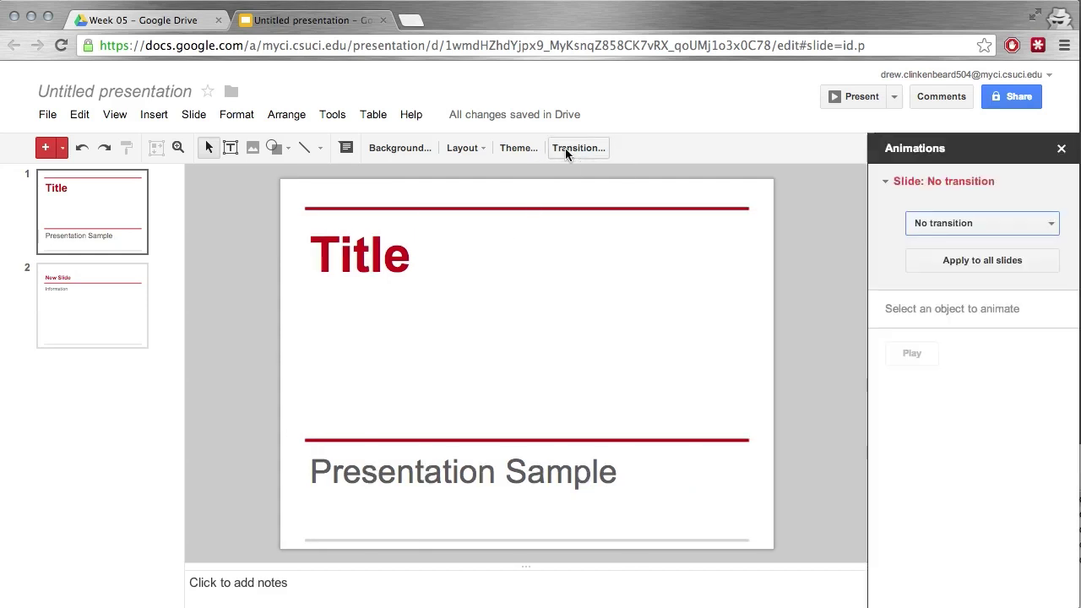
left_click(1050, 222)
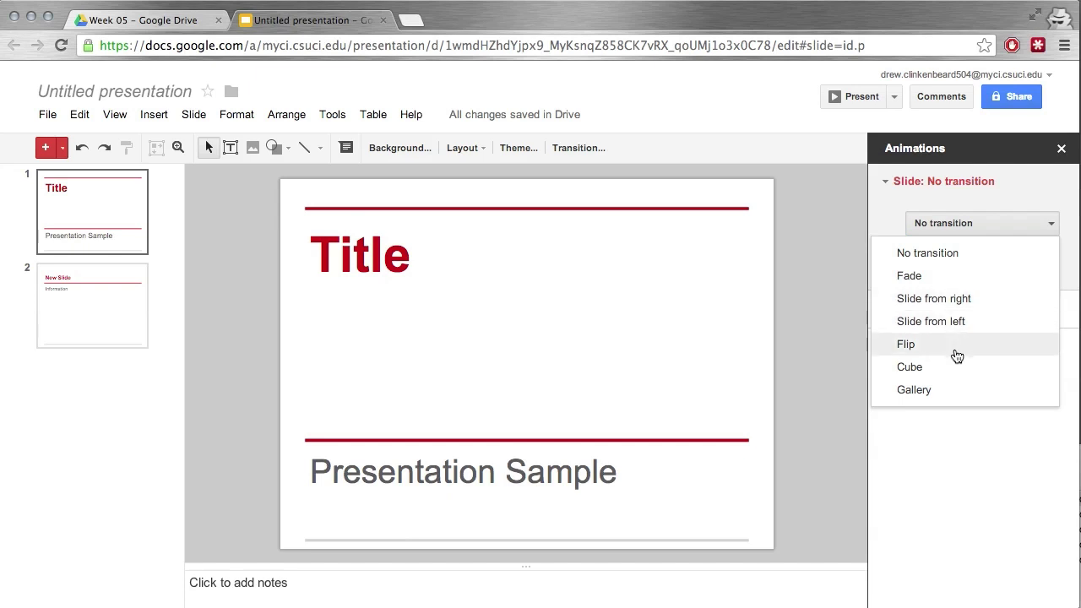
left_click(910, 276)
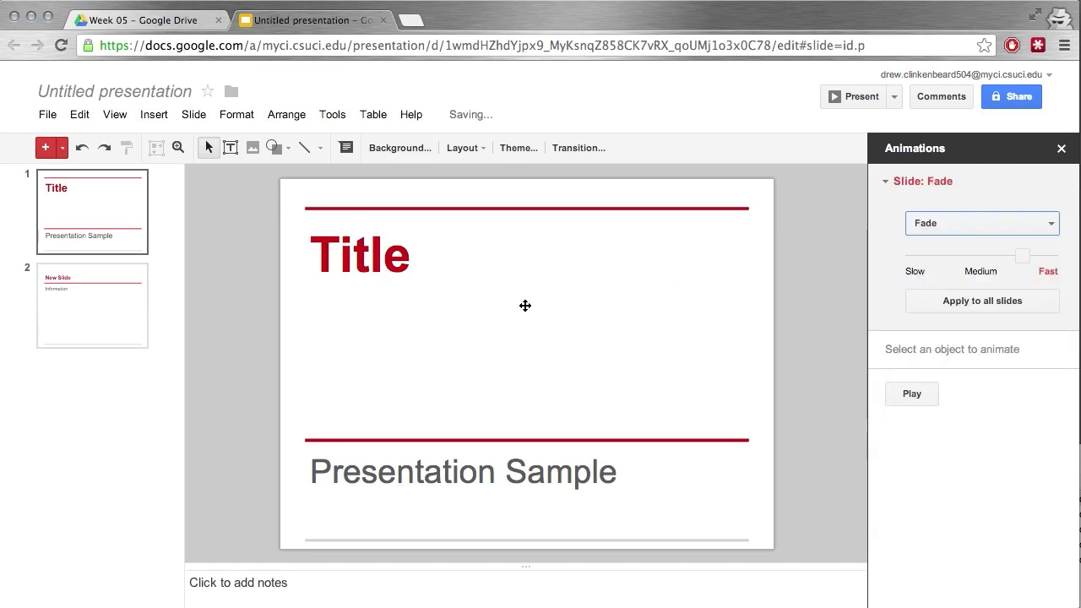
left_click(911, 394)
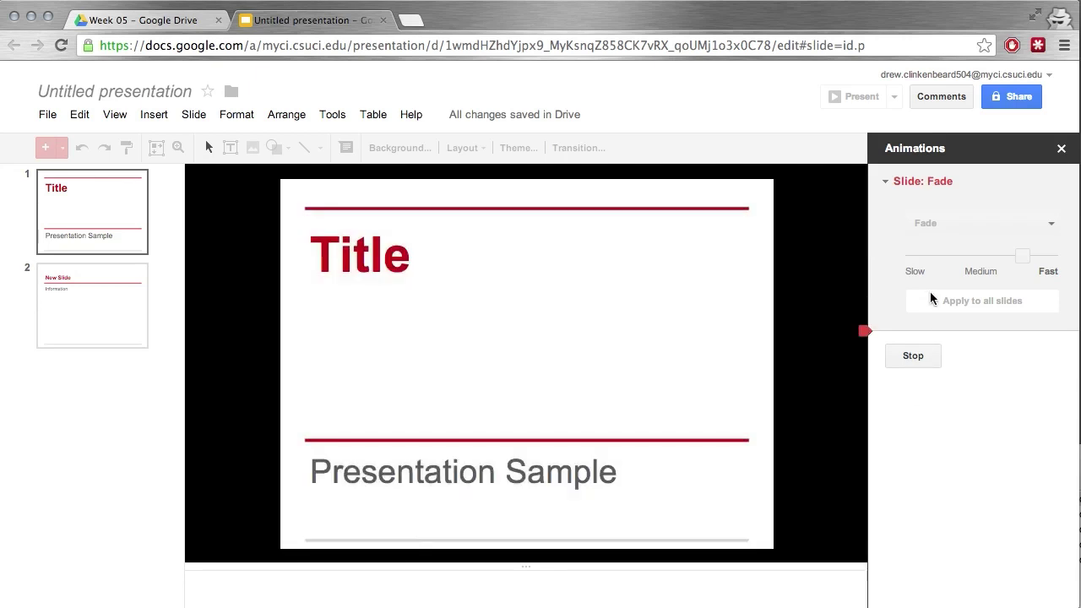
- Stop the Fade preview, change the title slide's transition to Slide from left and preview it
left_click(918, 186)
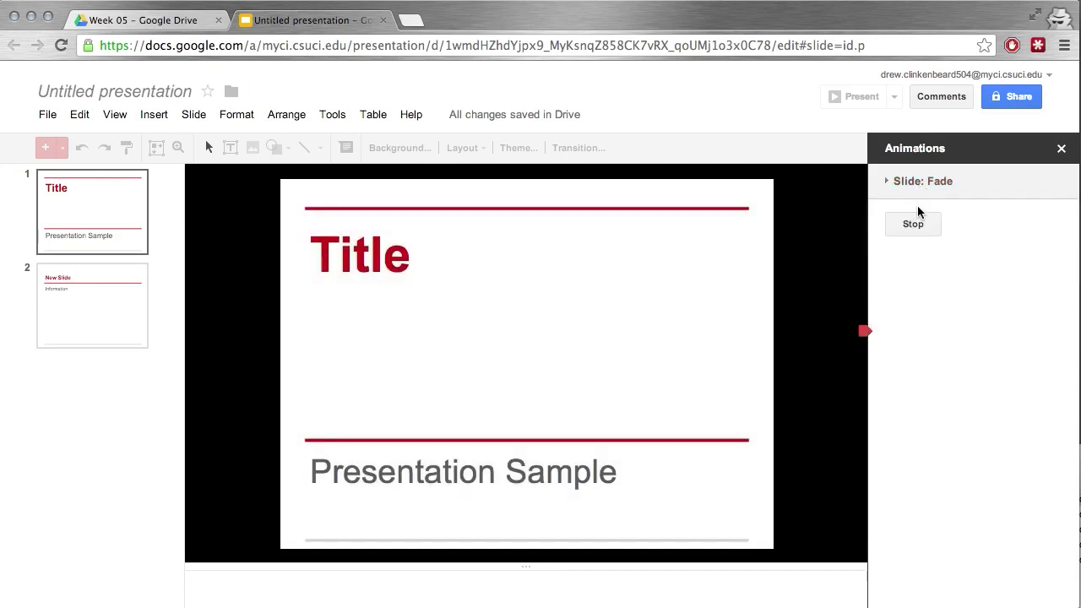
left_click(915, 220)
left_click(907, 186)
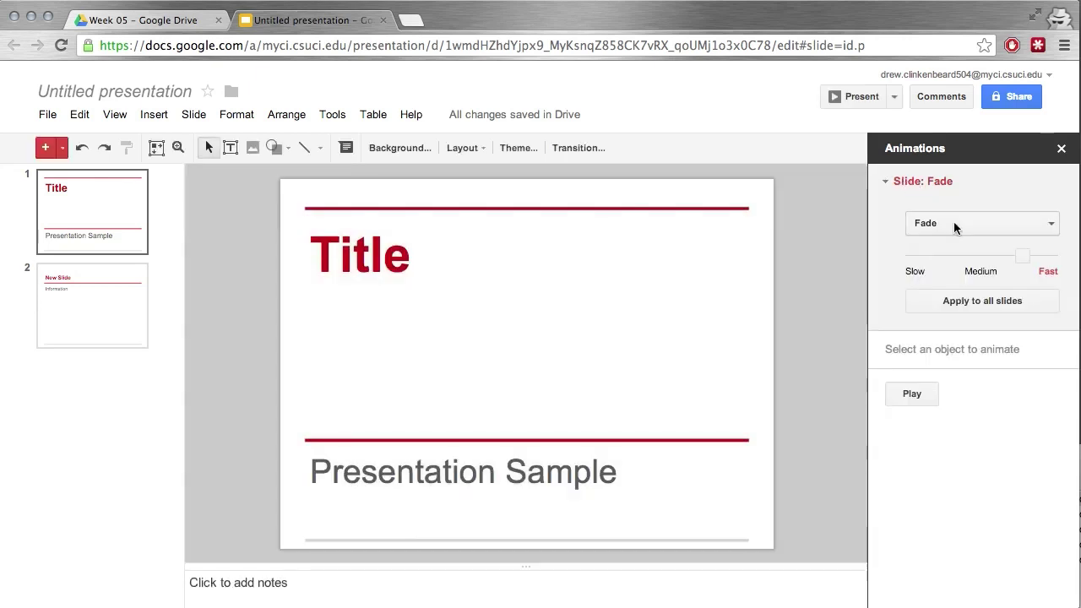
left_click(928, 223)
left_click(933, 322)
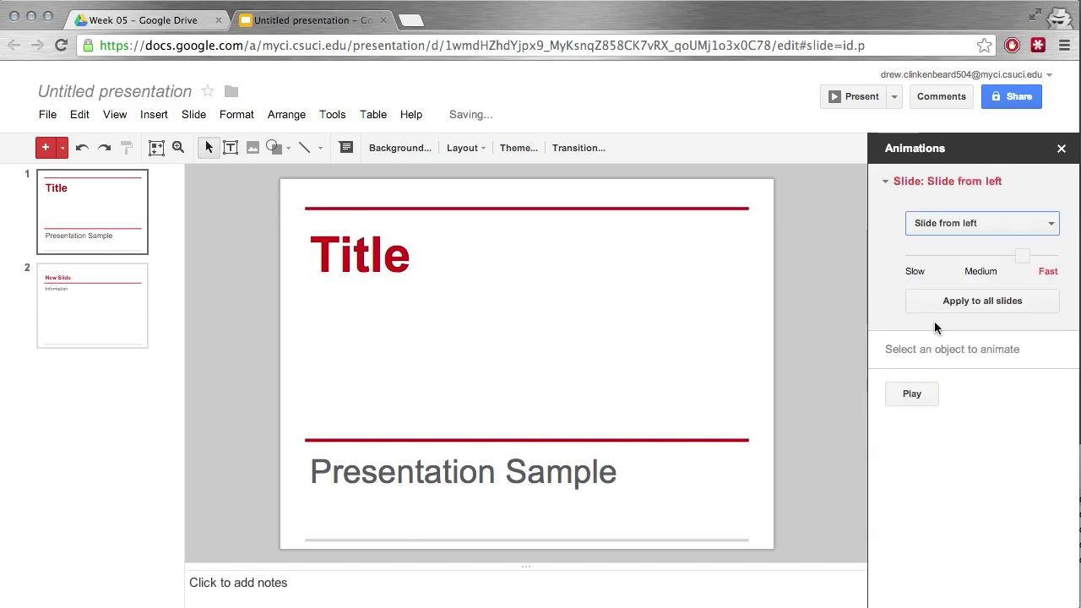
left_click(912, 392)
left_click(912, 190)
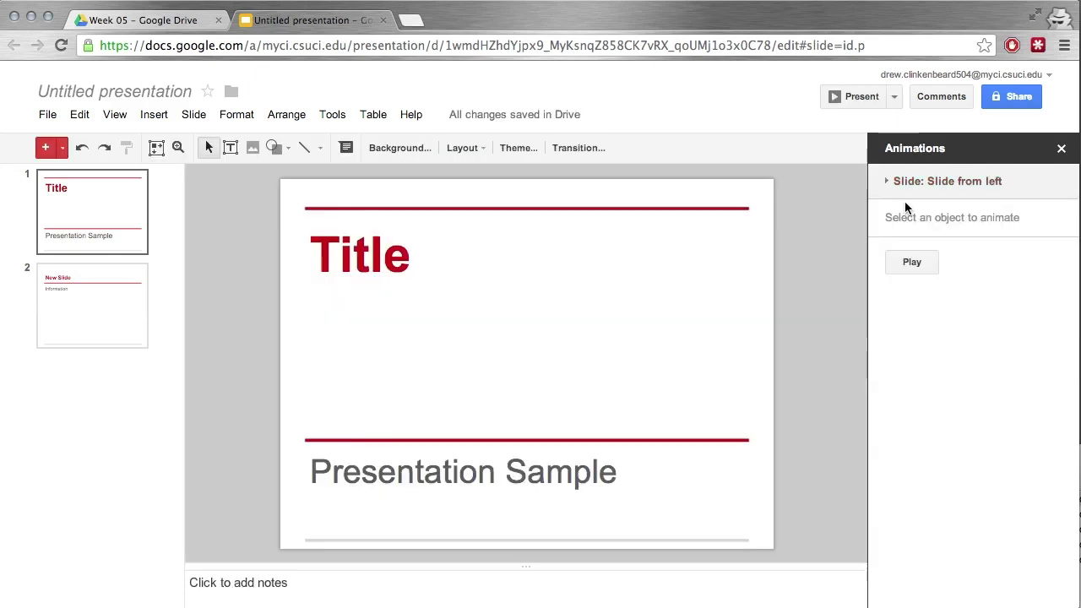
- Set the title slide's transition to Cube and play its preview
left_click(910, 190)
left_click(962, 223)
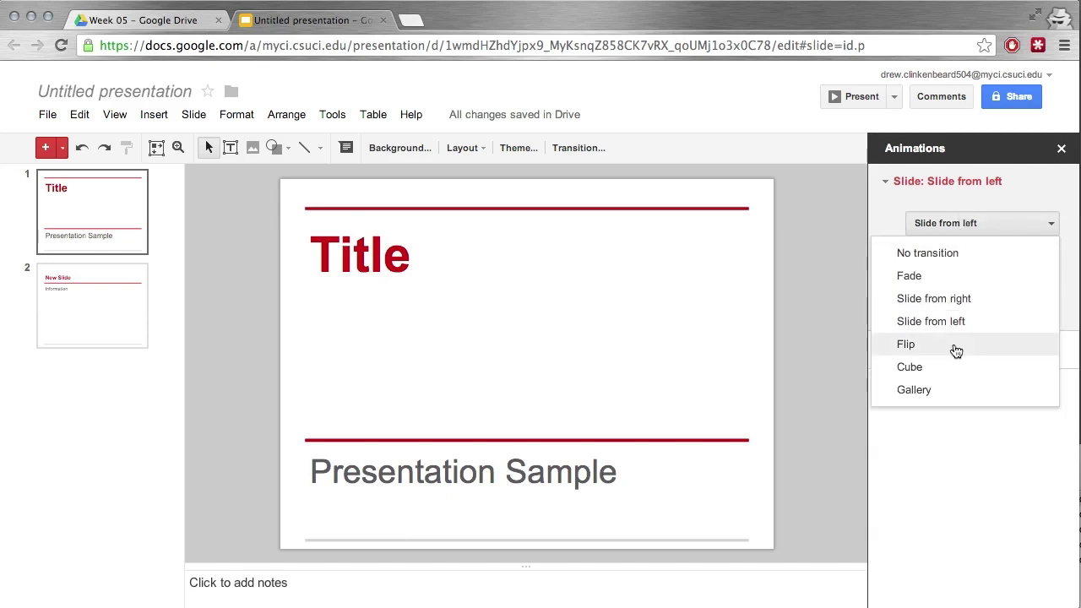
left_click(946, 373)
left_click(910, 394)
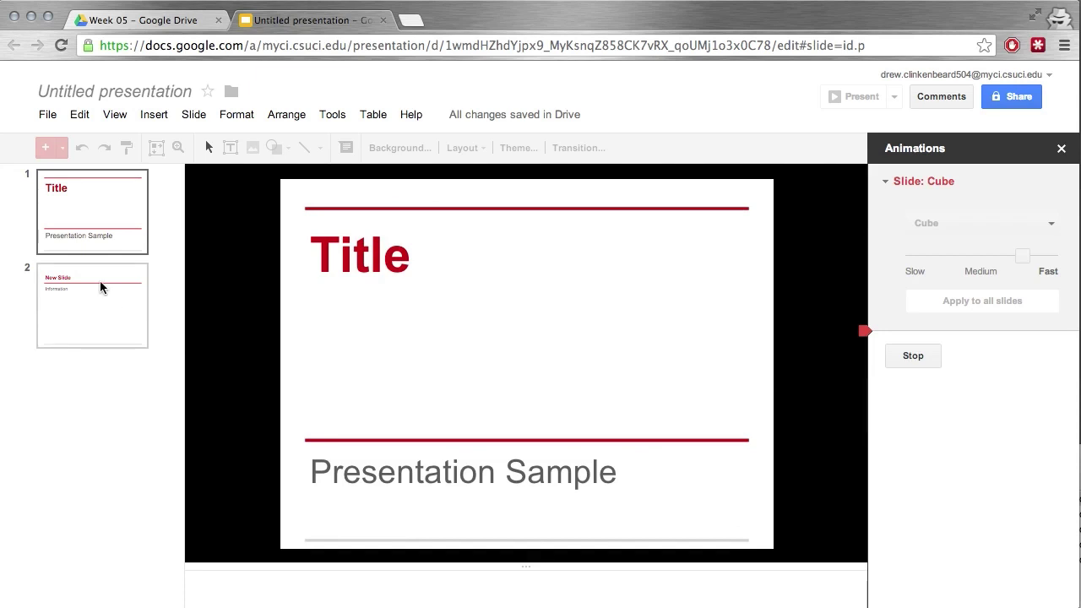
left_click(908, 360)
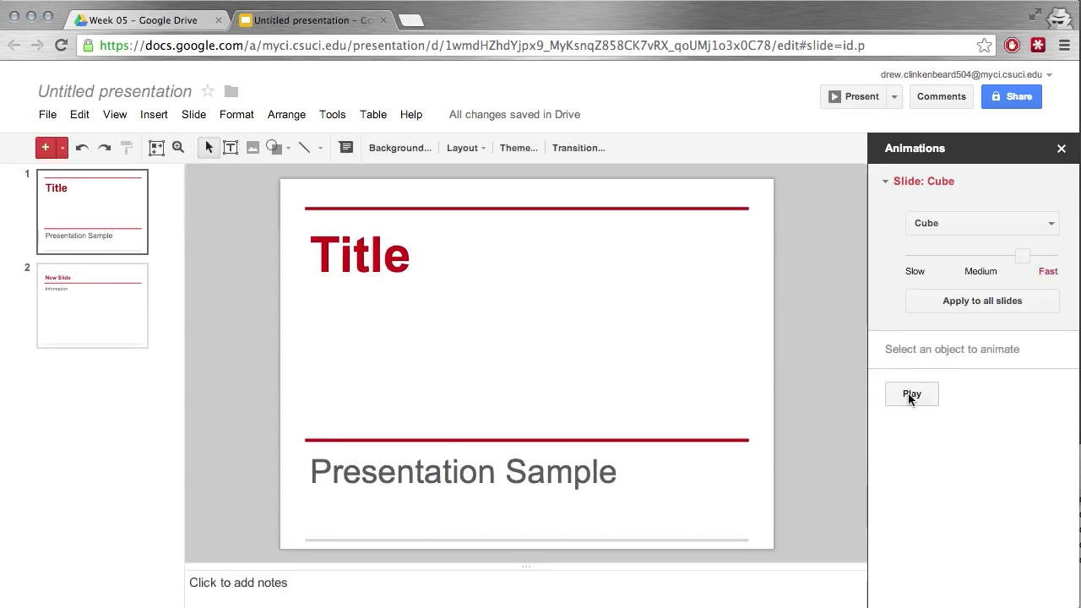
- Give the second slide, "New Slide", a Cube transition and play its preview
left_click(88, 287)
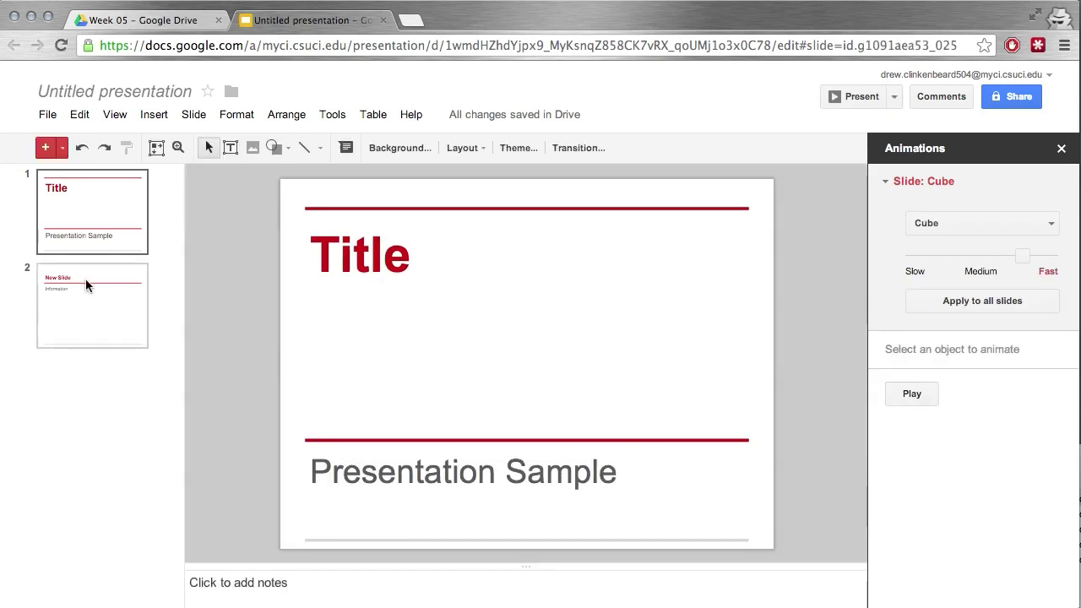
left_click(945, 224)
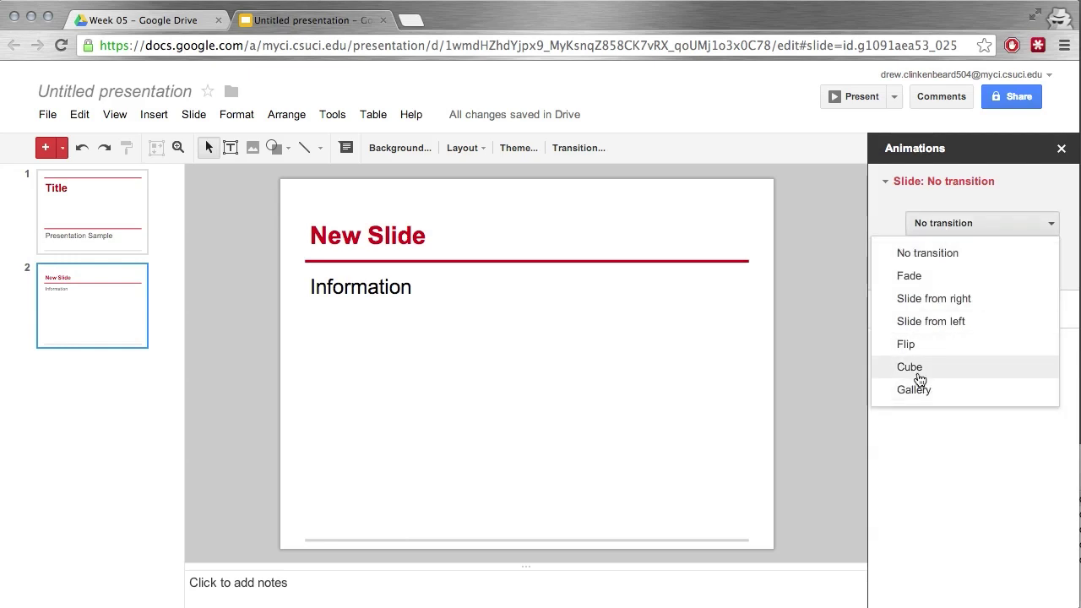
left_click(919, 372)
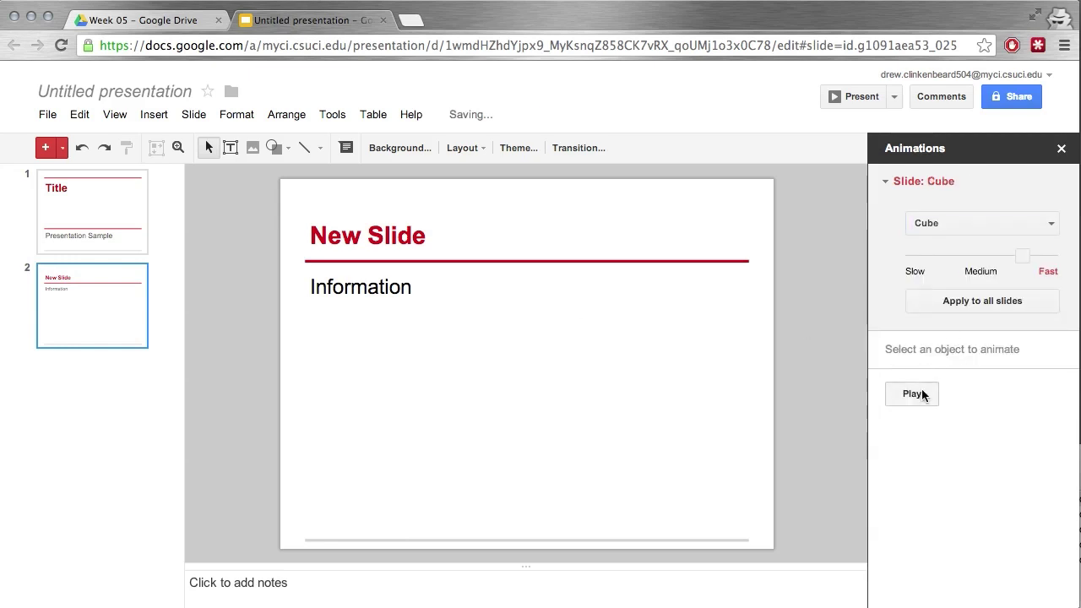
left_click(912, 394)
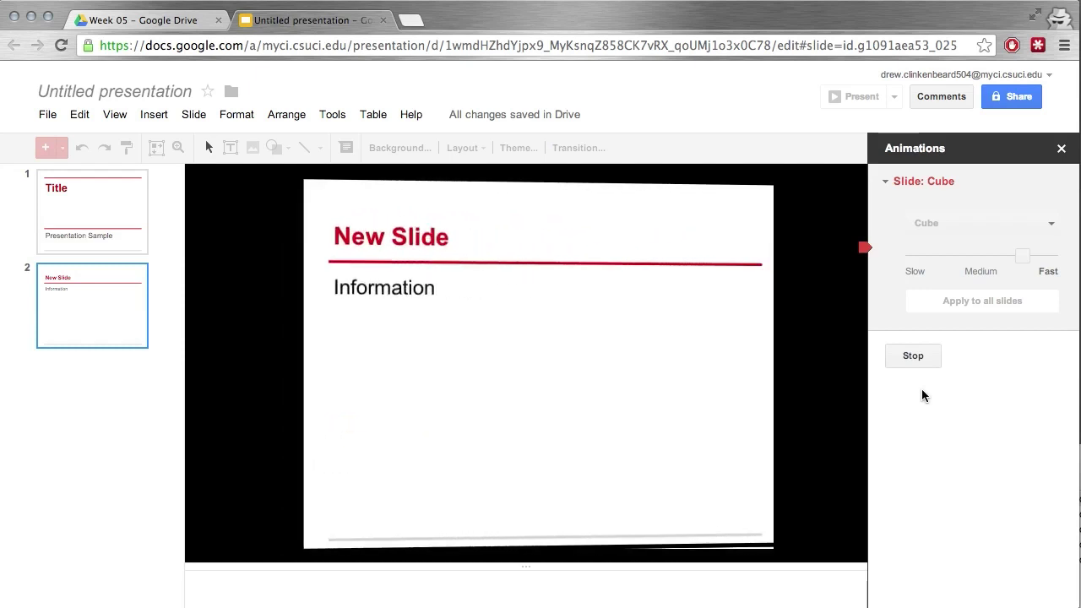
left_click(909, 355)
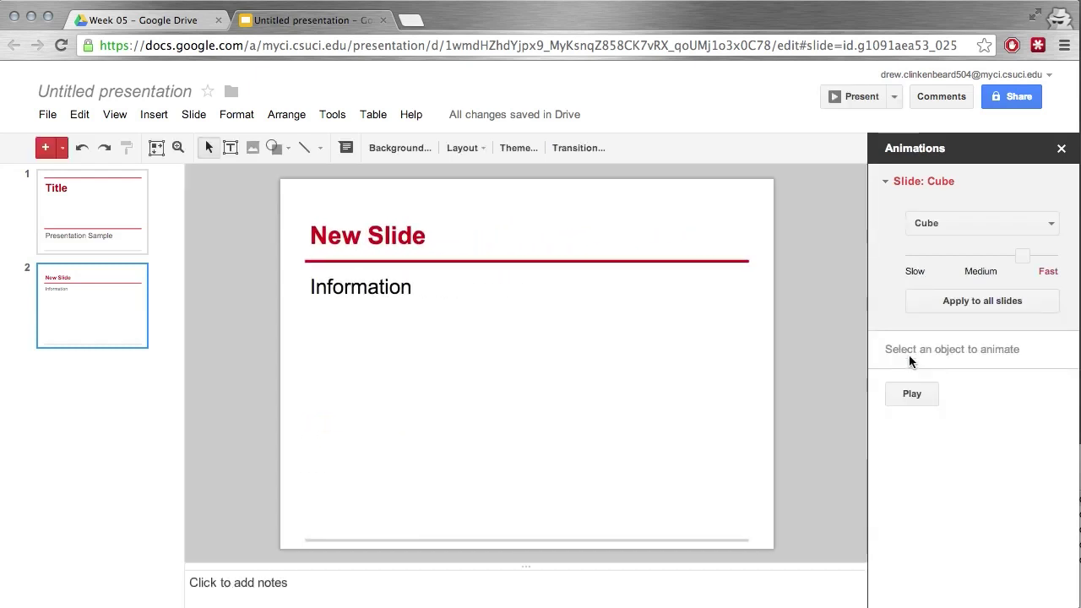
left_click(910, 387)
- Add a third slide with empty title and body placeholders after the "New Slide" slide
left_click(146, 428)
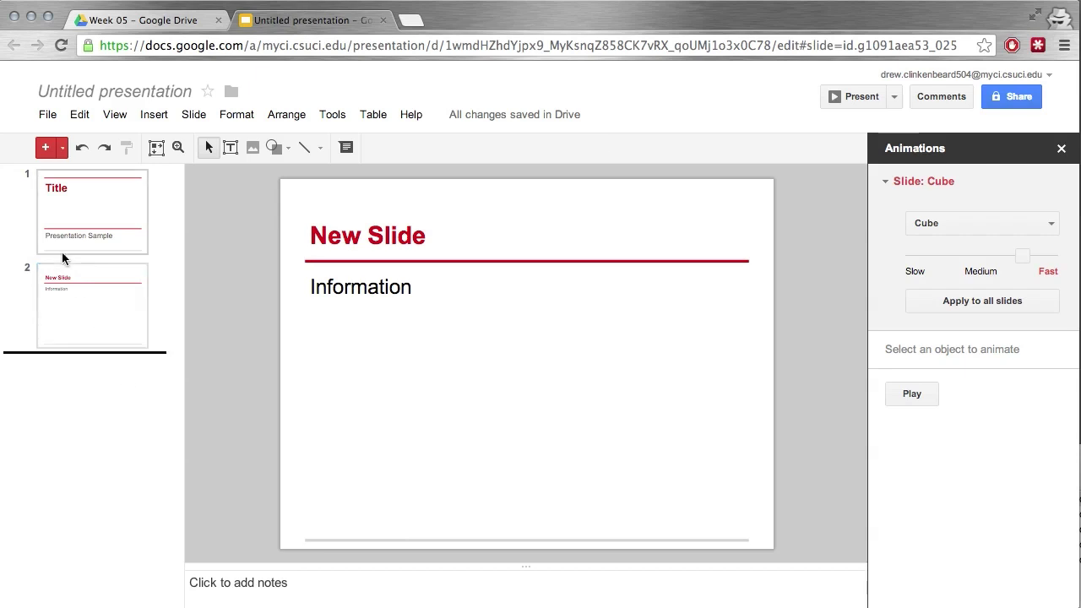
left_click(46, 149)
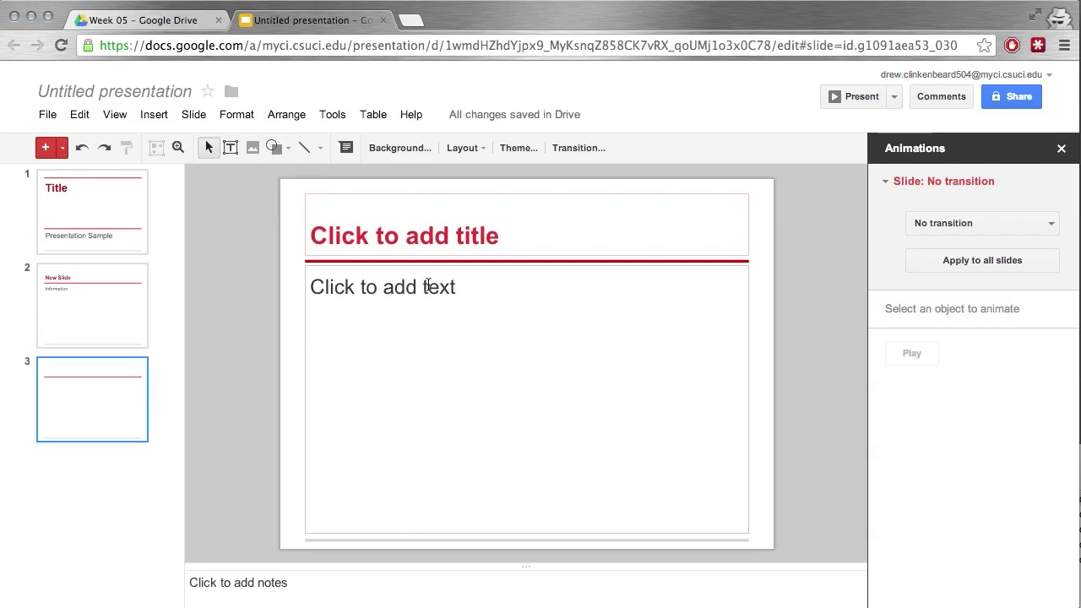
left_click(478, 294)
left_click(429, 235)
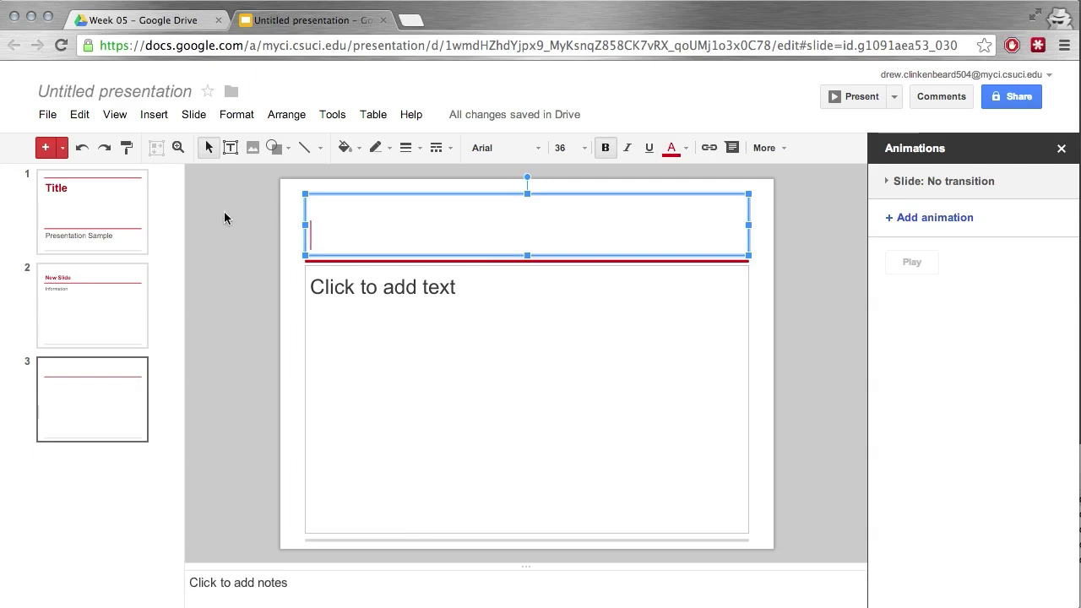
left_click(253, 173)
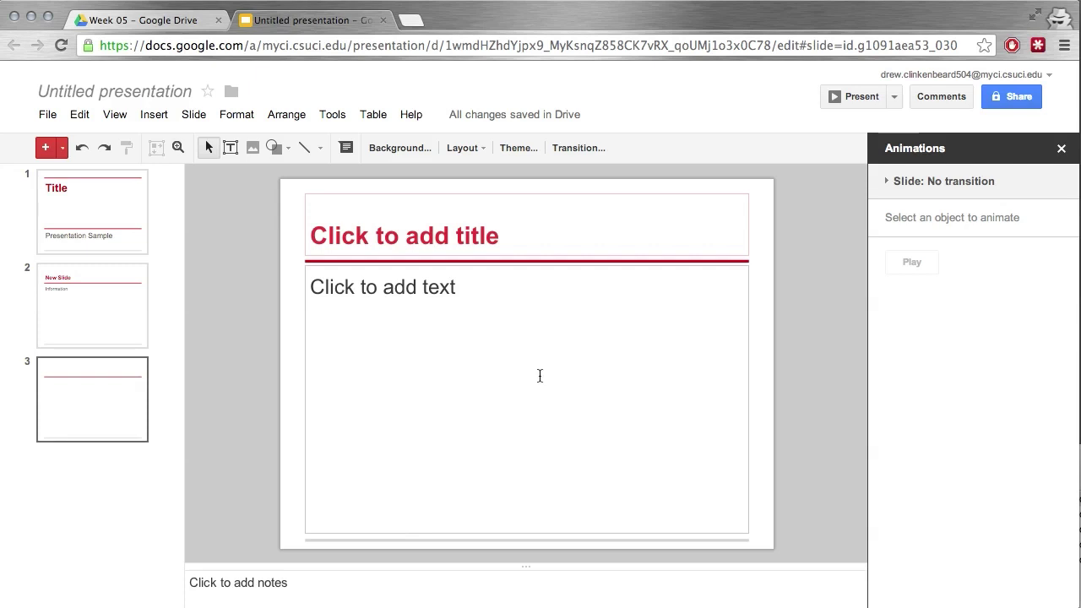
left_click(379, 125)
mouse_move(395, 150)
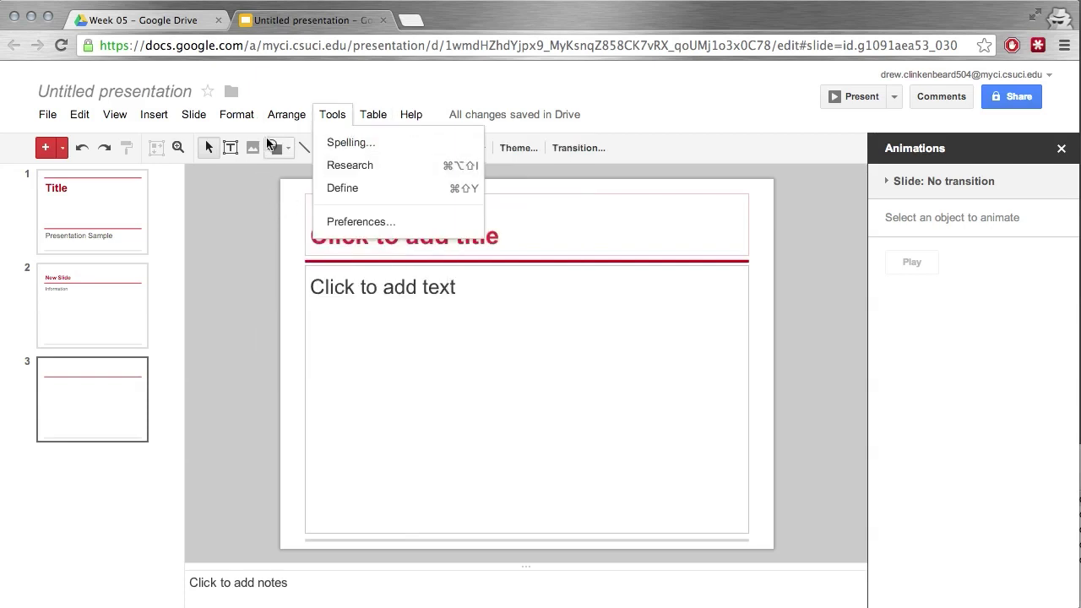
mouse_move(194, 114)
left_click(569, 472)
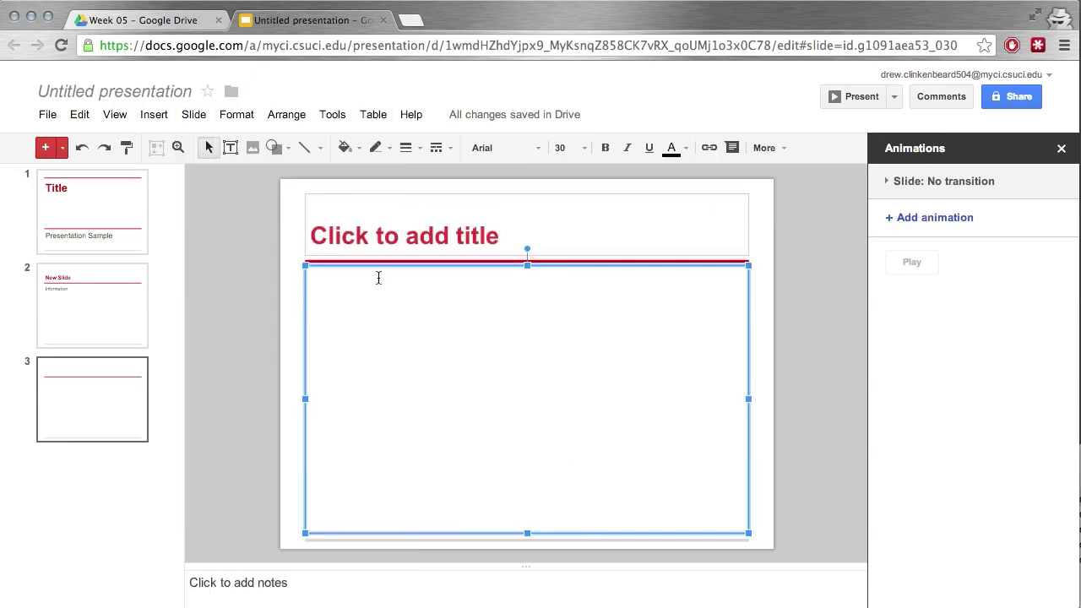
right_click(471, 395)
left_click(405, 363)
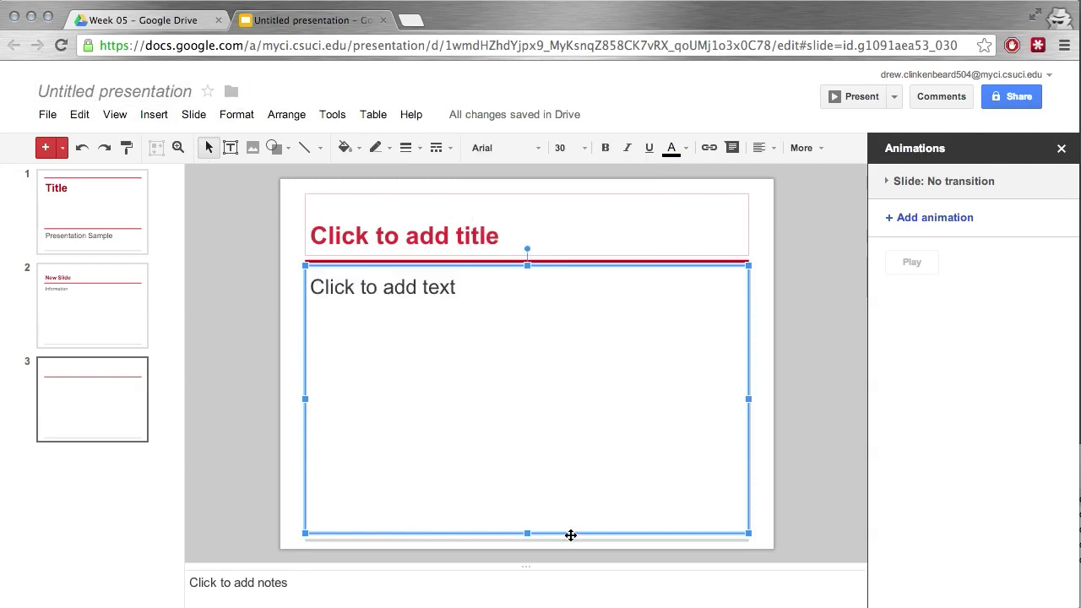
- Insert the "It looks like a W" chart from the web clipboard on slide 3, shift it down, and delete it again
left_click(526, 458)
left_click(80, 116)
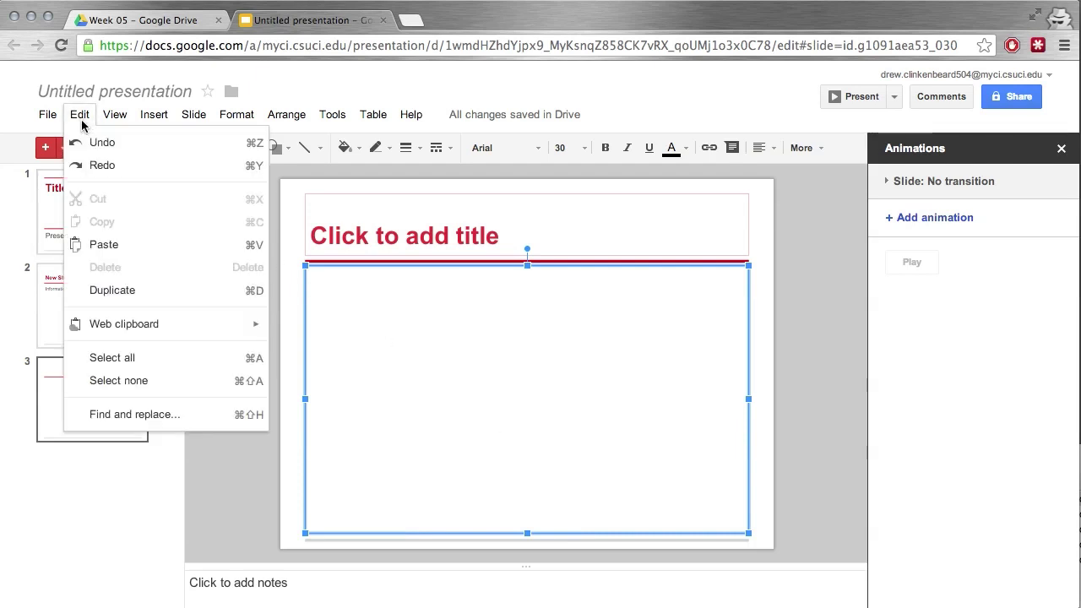
mouse_move(174, 324)
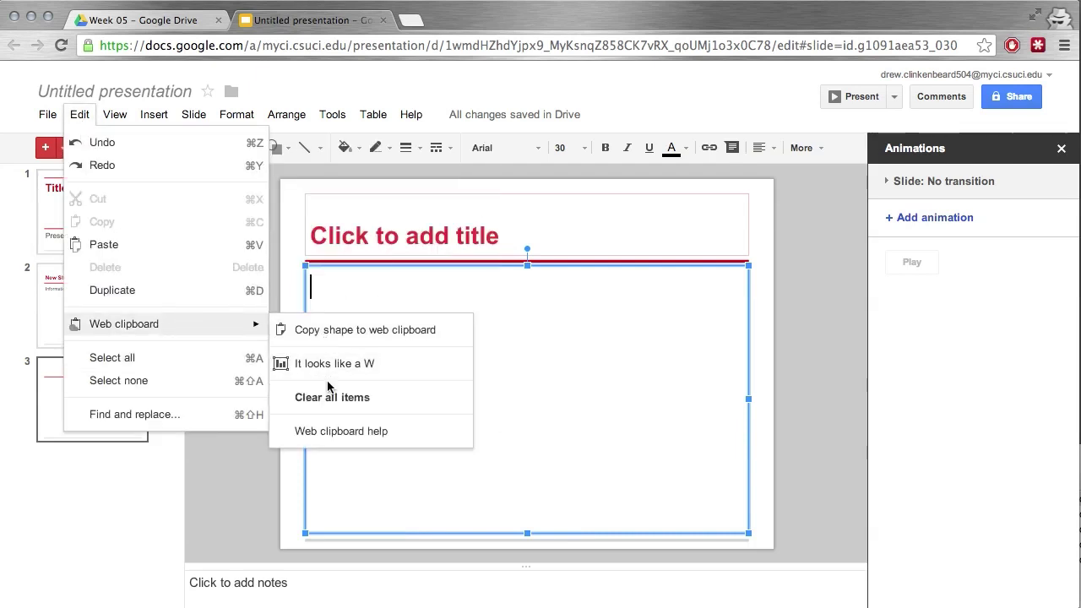
left_click(329, 367)
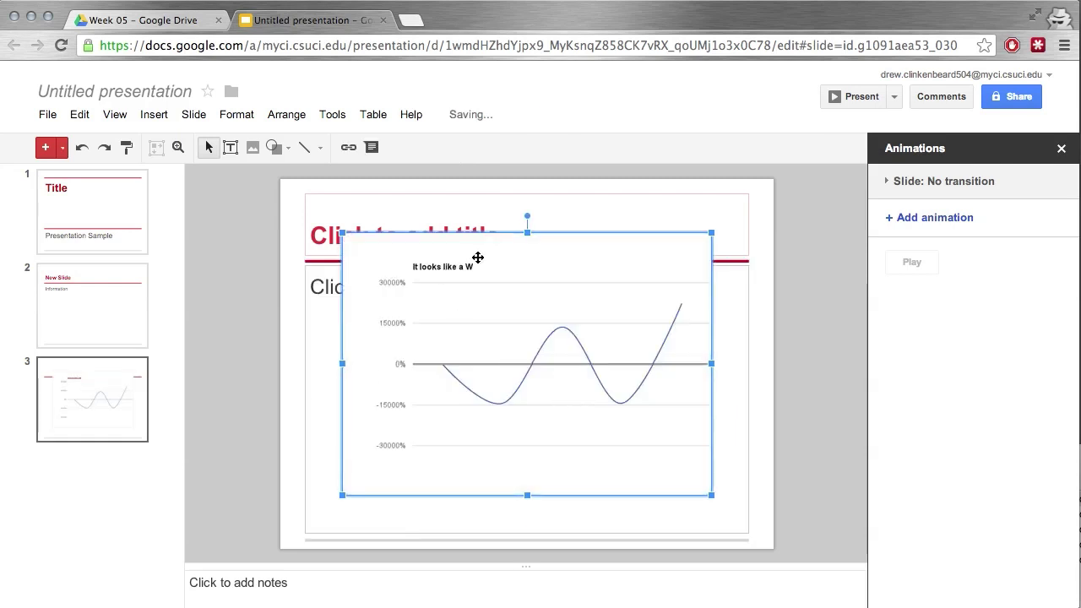
left_click_drag(543, 258, 546, 302)
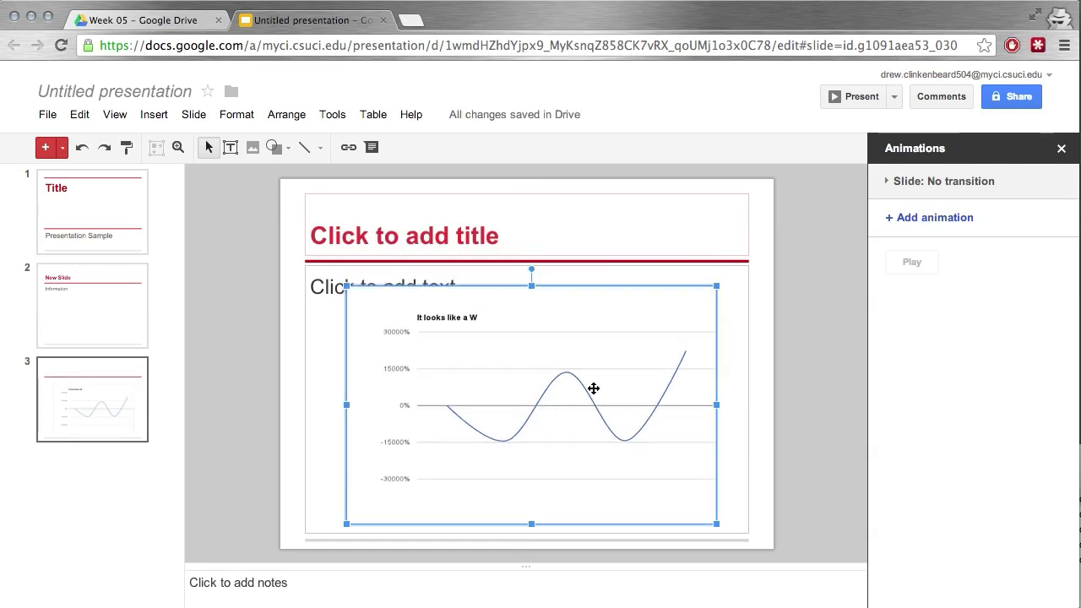
key("Delete")
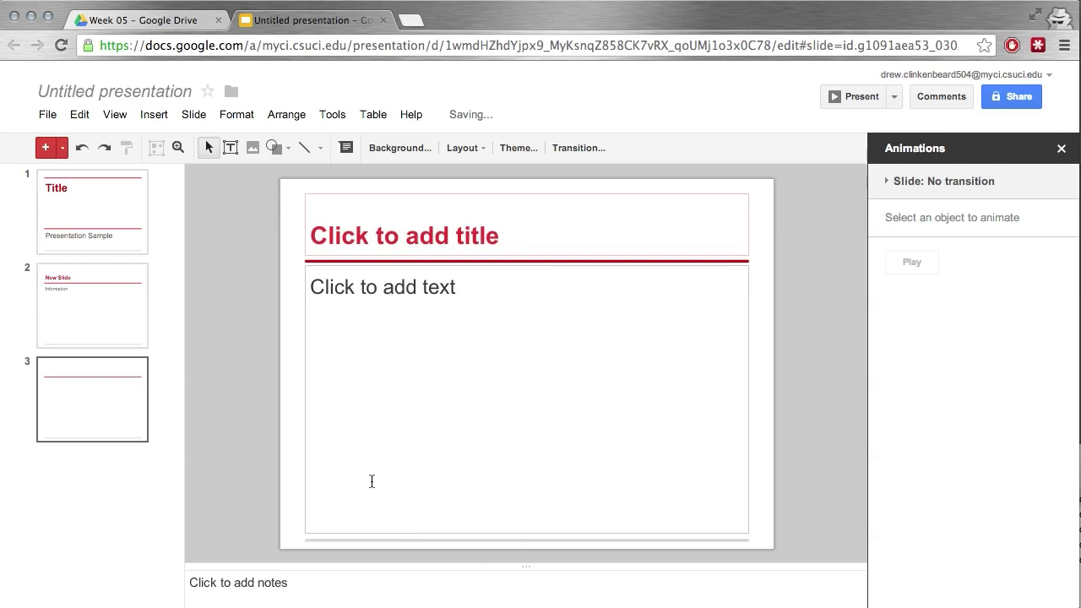
- Add a fourth slide with the Title and Two Columns layout and try its two text columns
left_click(62, 151)
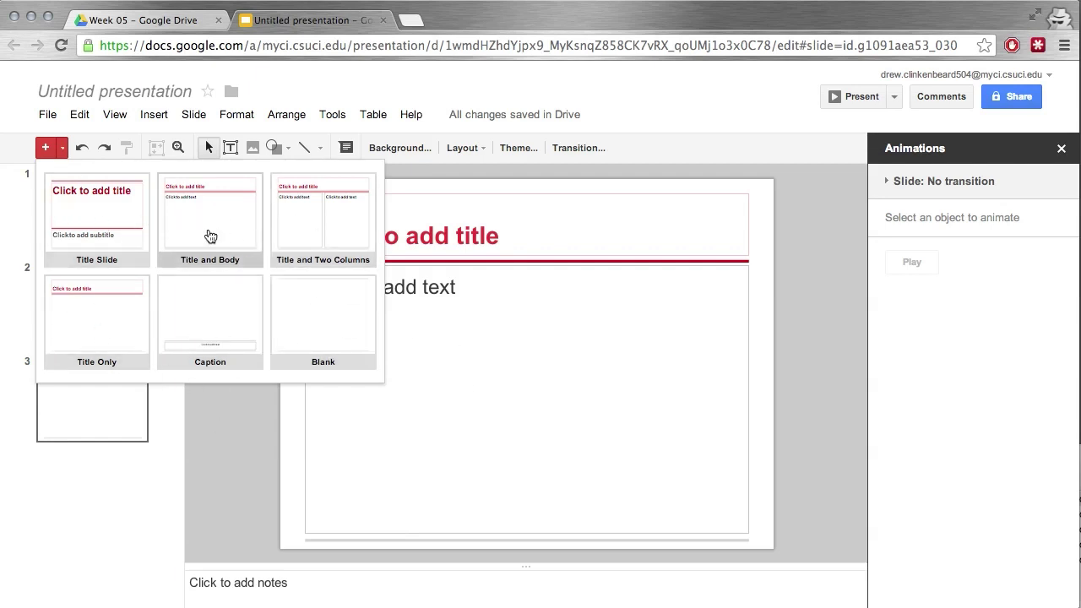
left_click(322, 237)
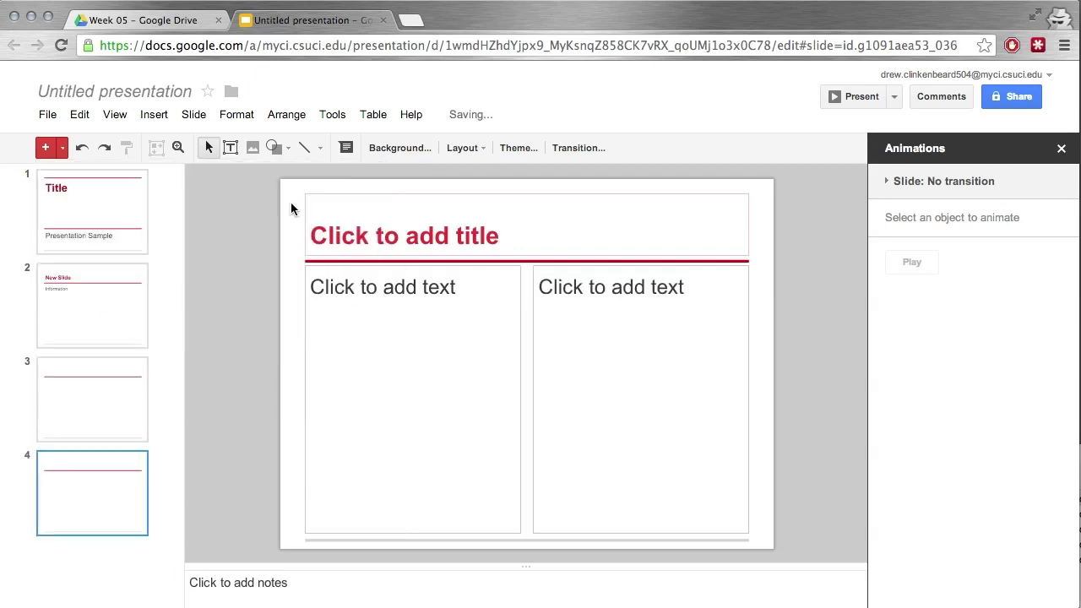
left_click(601, 396)
left_click(432, 391)
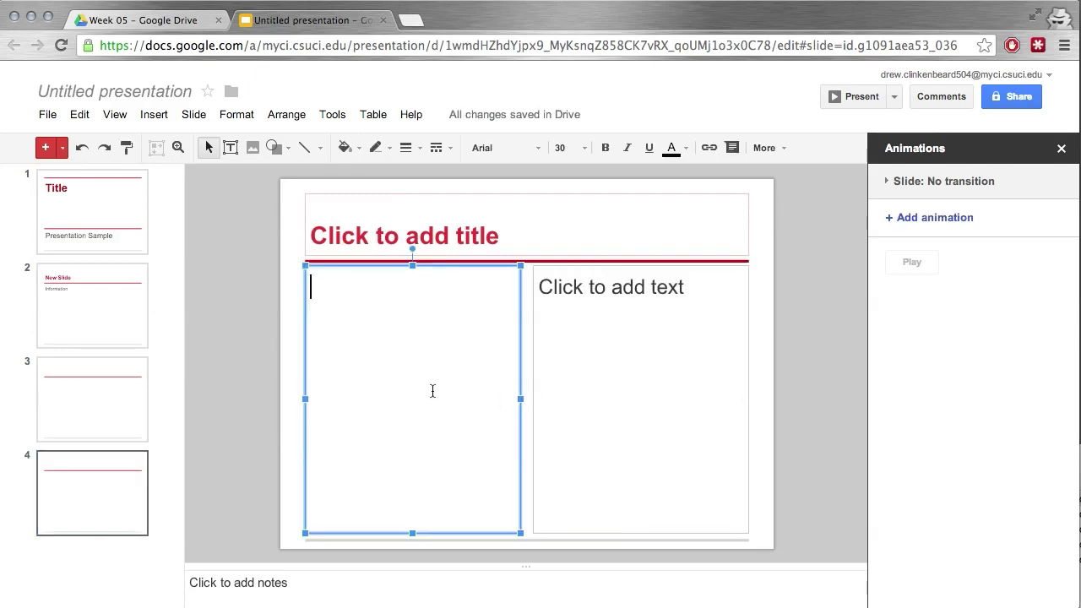
- Return to the third slide to examine its single body text box, and view the second slide
left_click(113, 394)
left_click(499, 391)
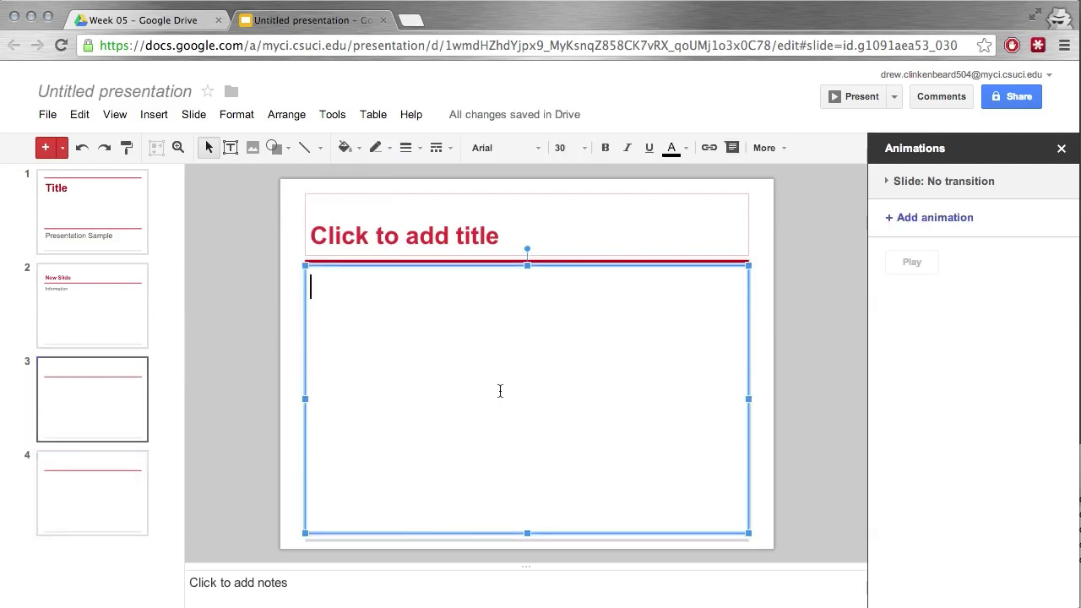
left_click(61, 310)
- Set the title slide's background color to dark green on that slide only
left_click(107, 237)
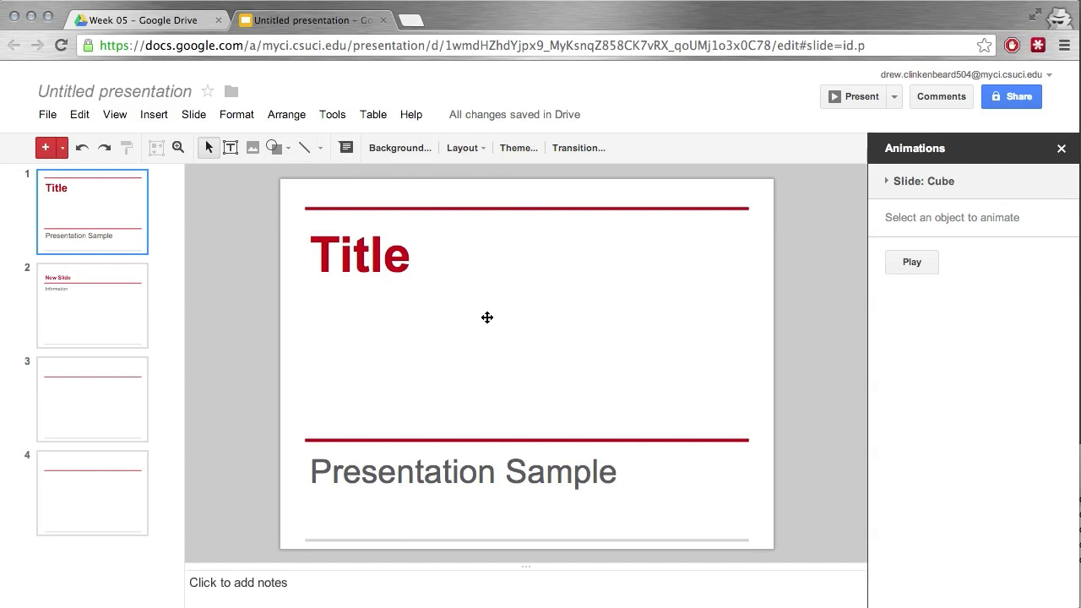
left_click(487, 317)
left_click(229, 261)
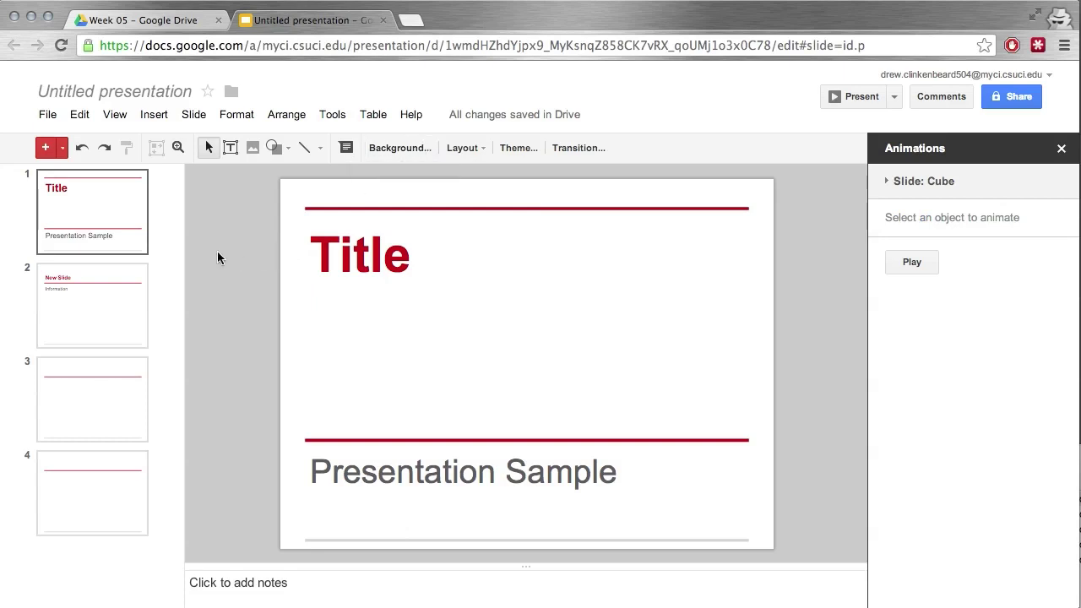
left_click(409, 148)
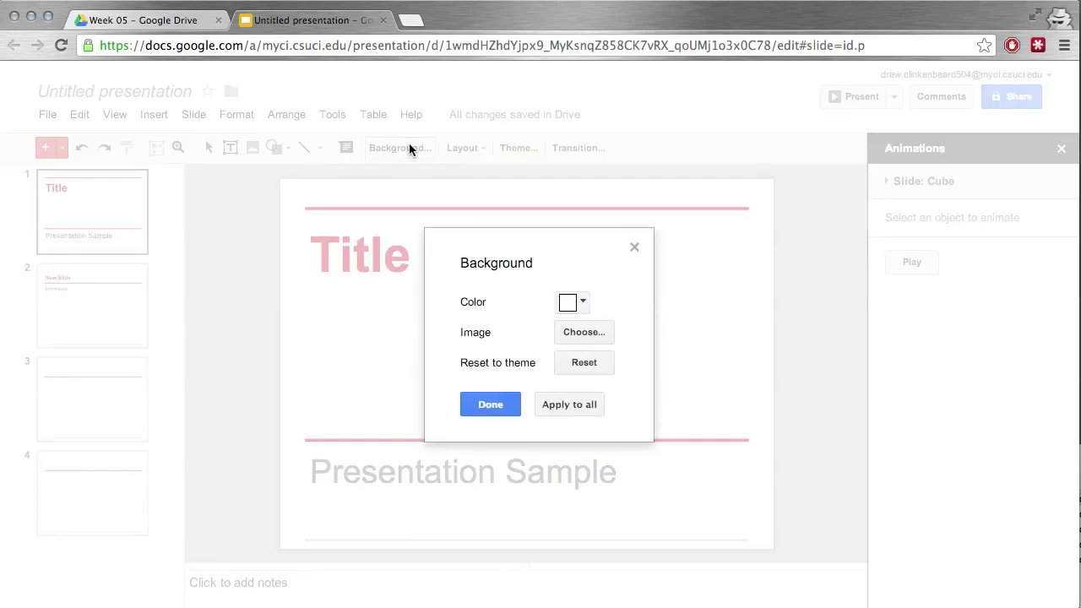
left_click(581, 303)
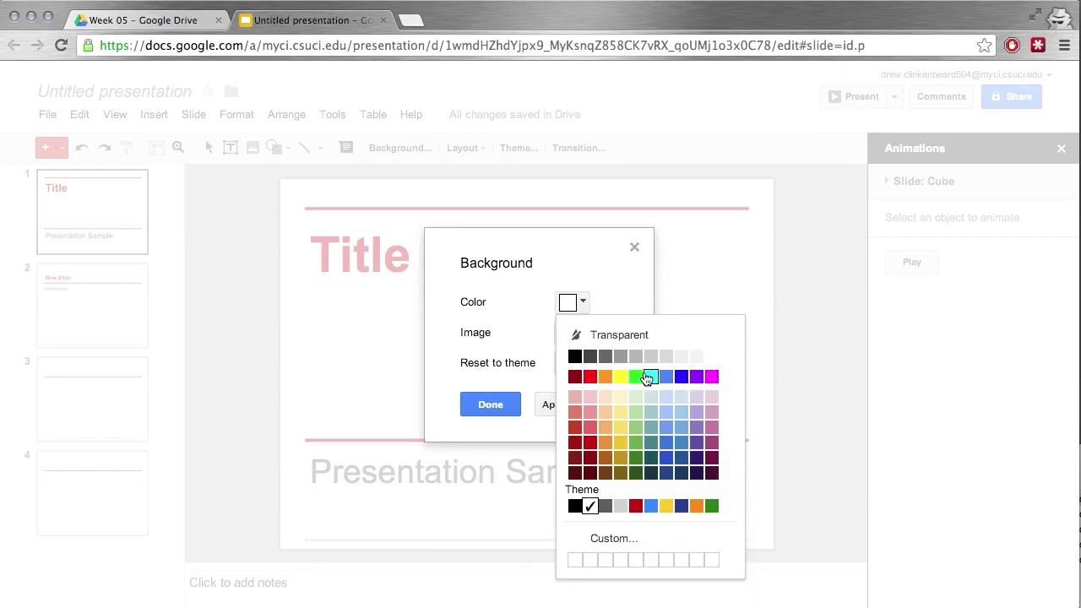
left_click(638, 457)
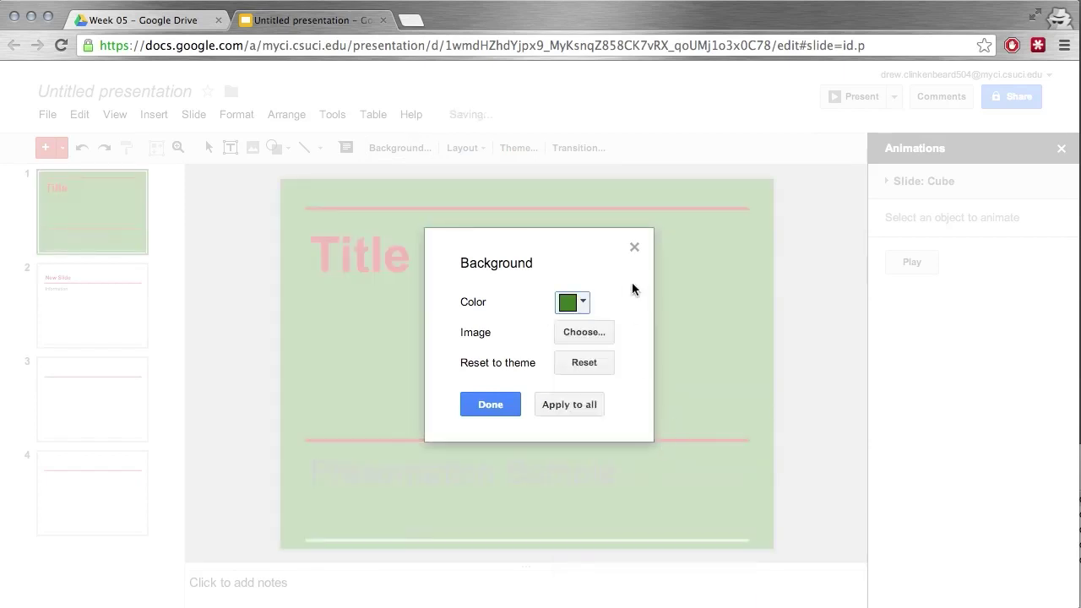
left_click(634, 246)
- View the layouts available for the title slide without applying a different one
left_click(484, 146)
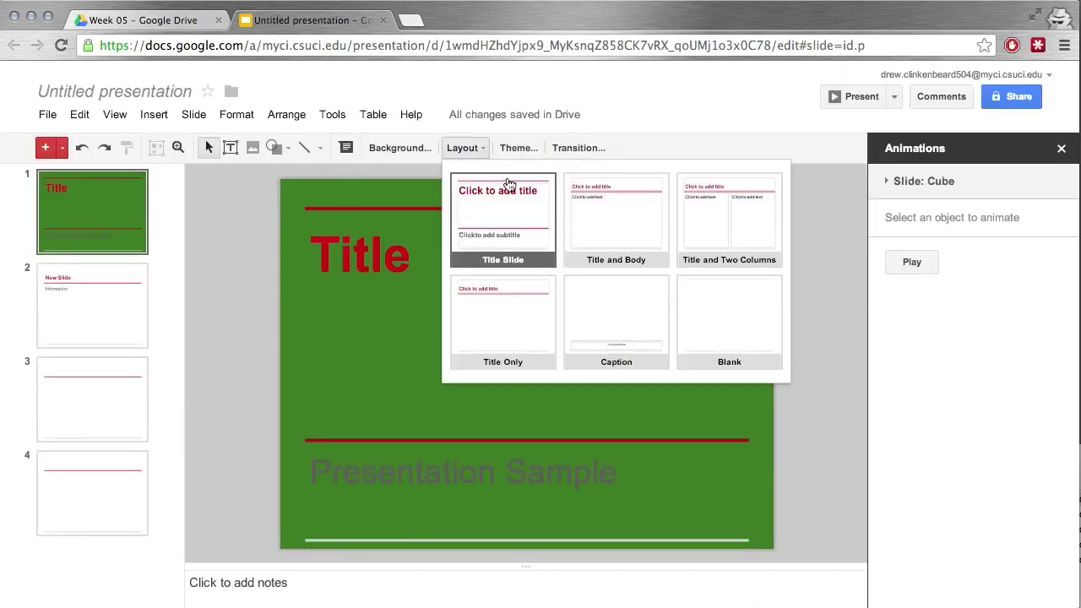
left_click(234, 234)
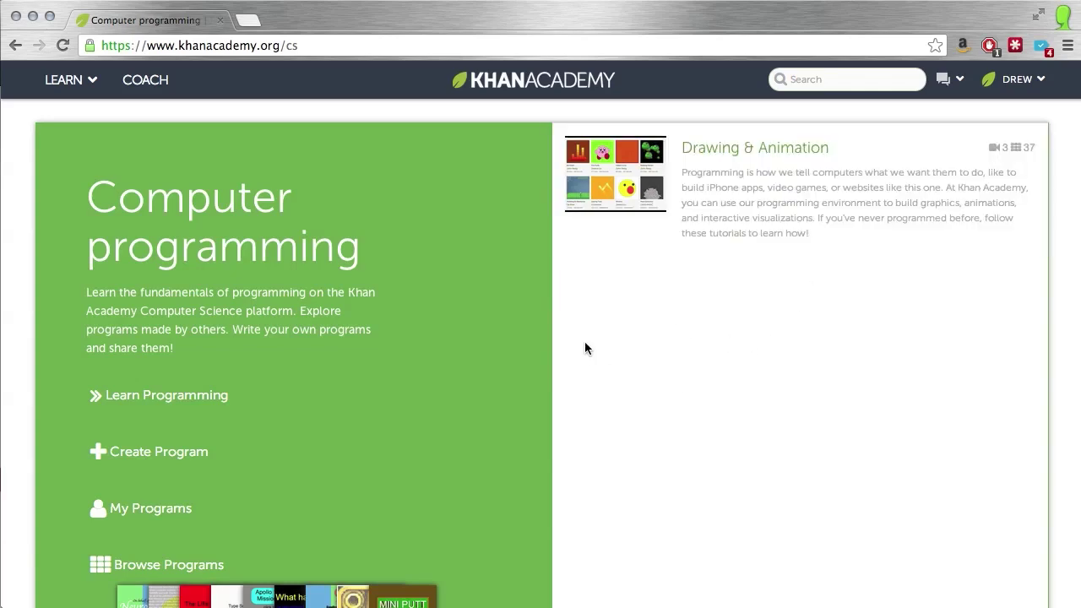
- Switch to Khan Academy, look over its Computer programming page and subject catalogue, and reopen Computer programming from the catalogue
scroll(658, 374, "down", 5)
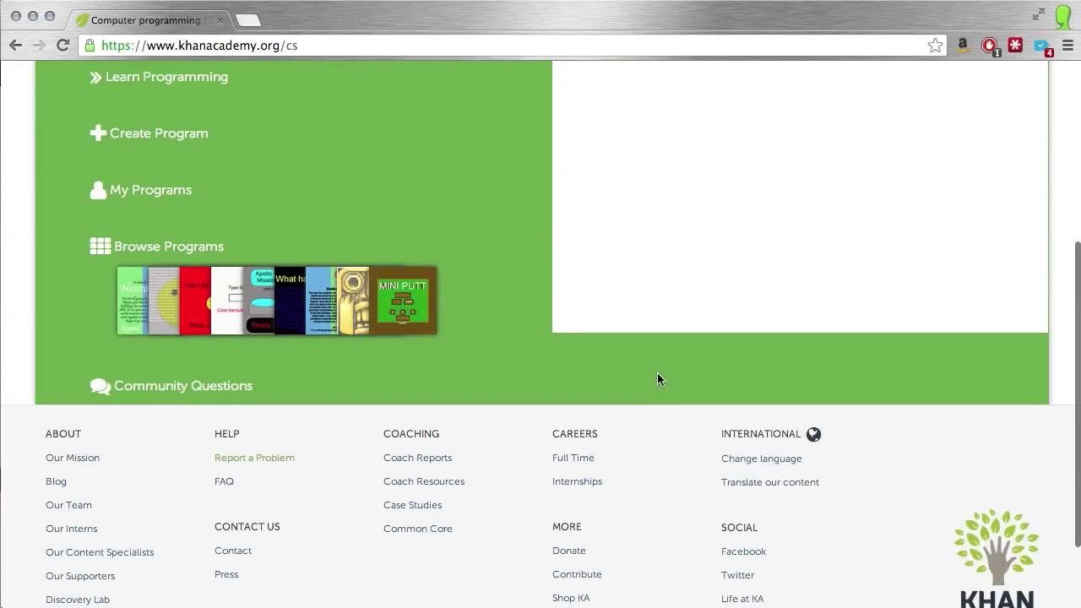
scroll(658, 376, "up", 5)
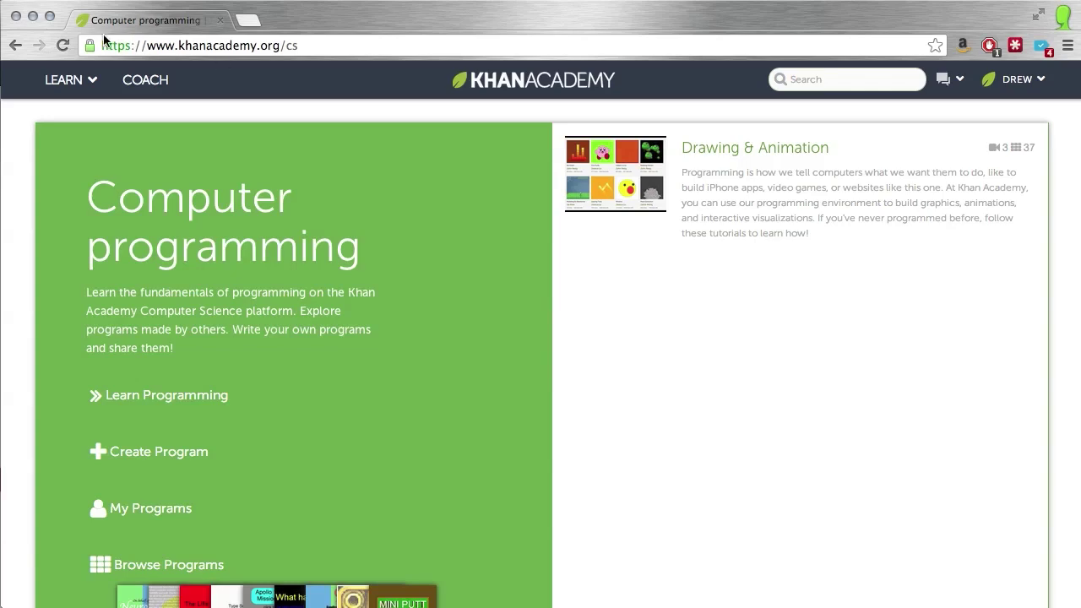
left_click(93, 82)
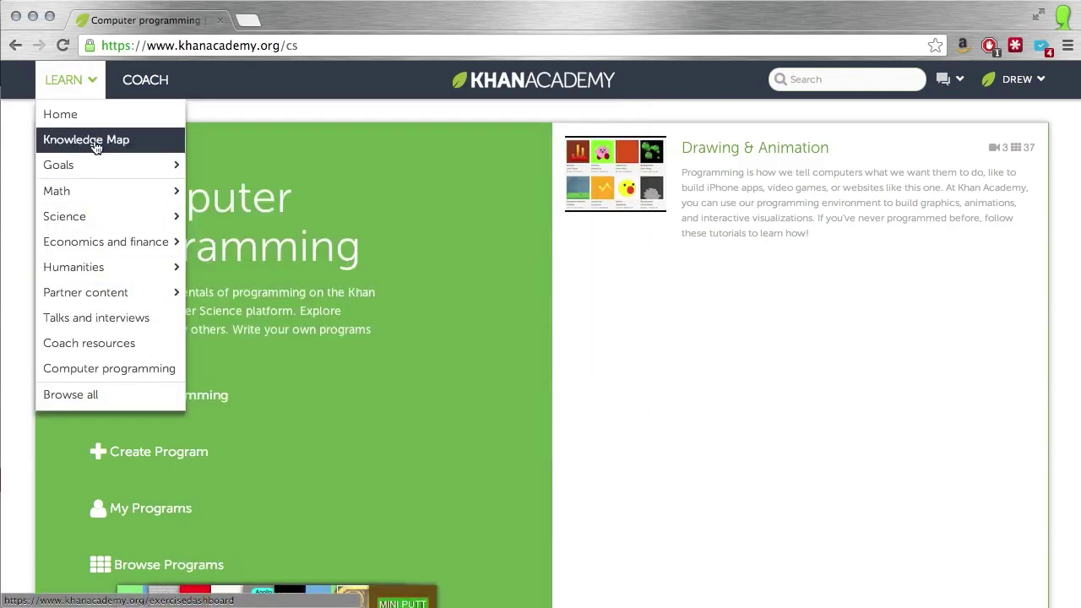
mouse_move(91, 190)
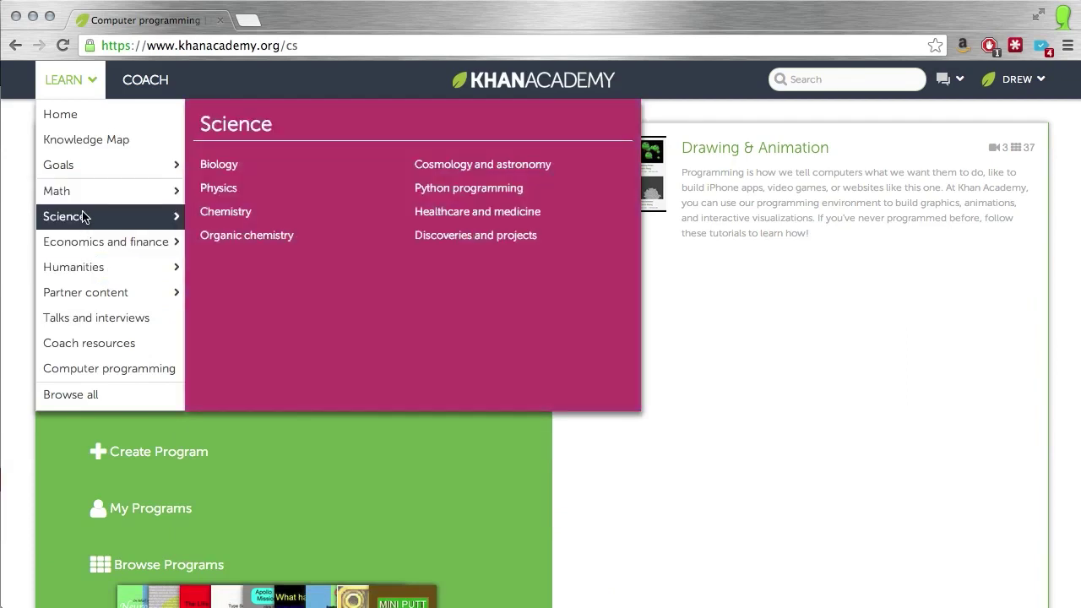
mouse_move(99, 244)
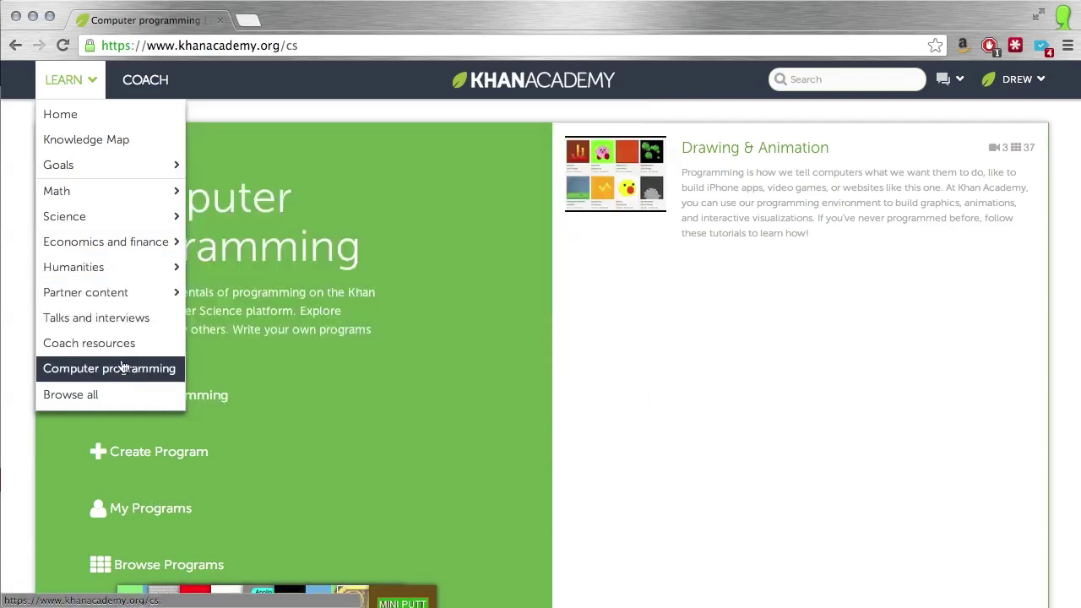
left_click(119, 369)
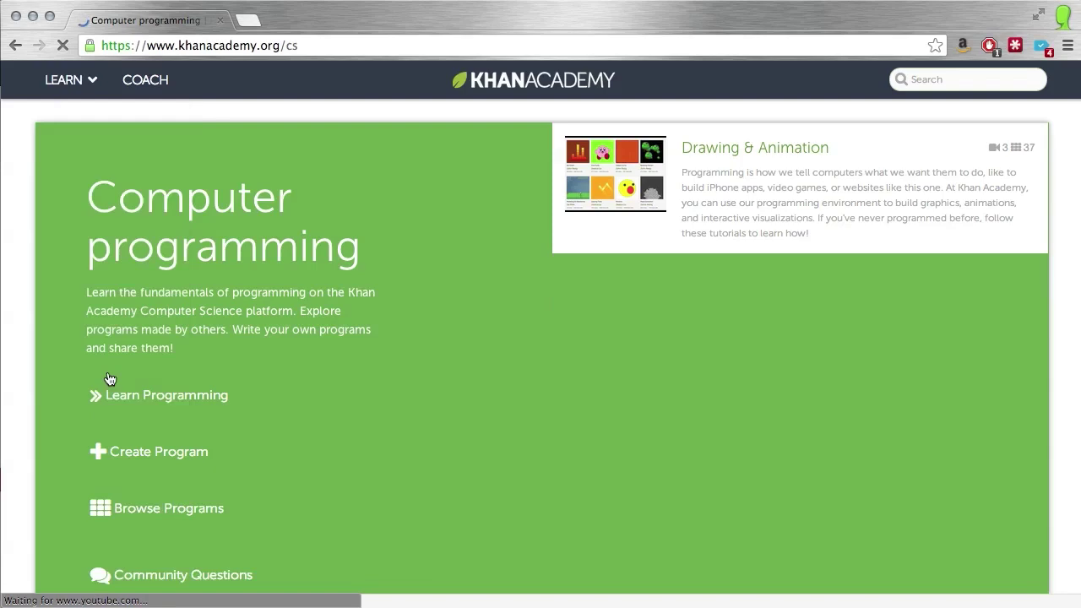
- Open the Learn Programming section and examine its Drawing & Animation lesson outline, including Intro to Programming, Drawing Basics and Variables
scroll(265, 329, "down", 2)
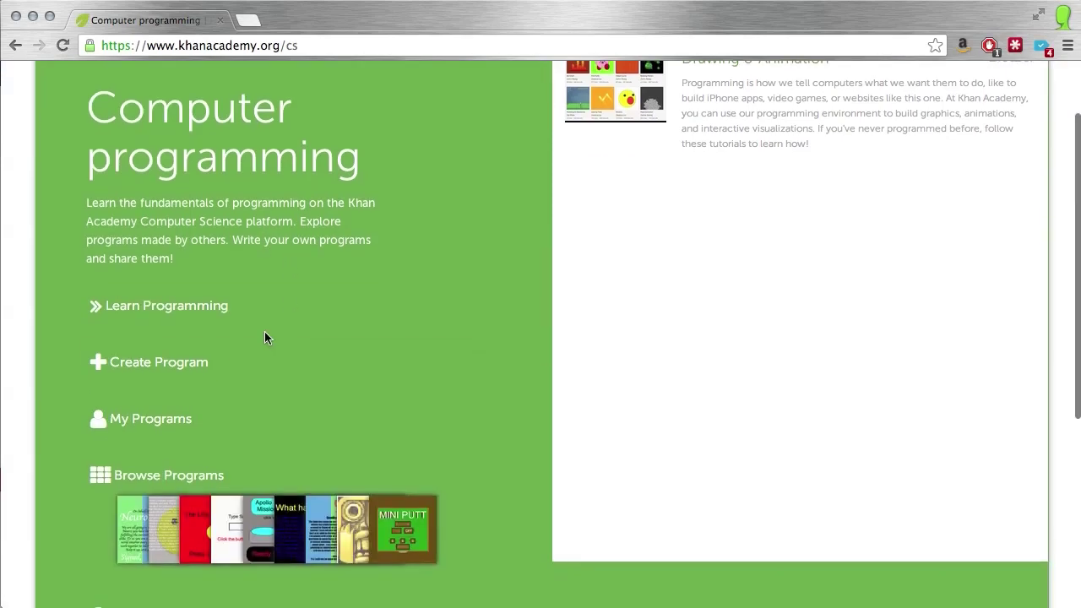
left_click(153, 318)
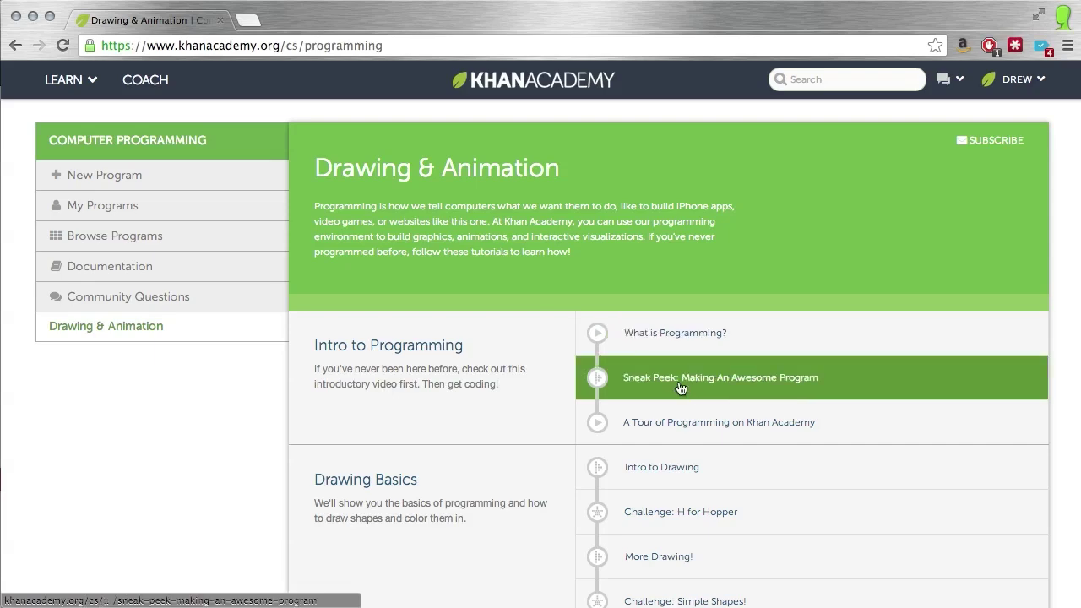
scroll(483, 422, "down", 4)
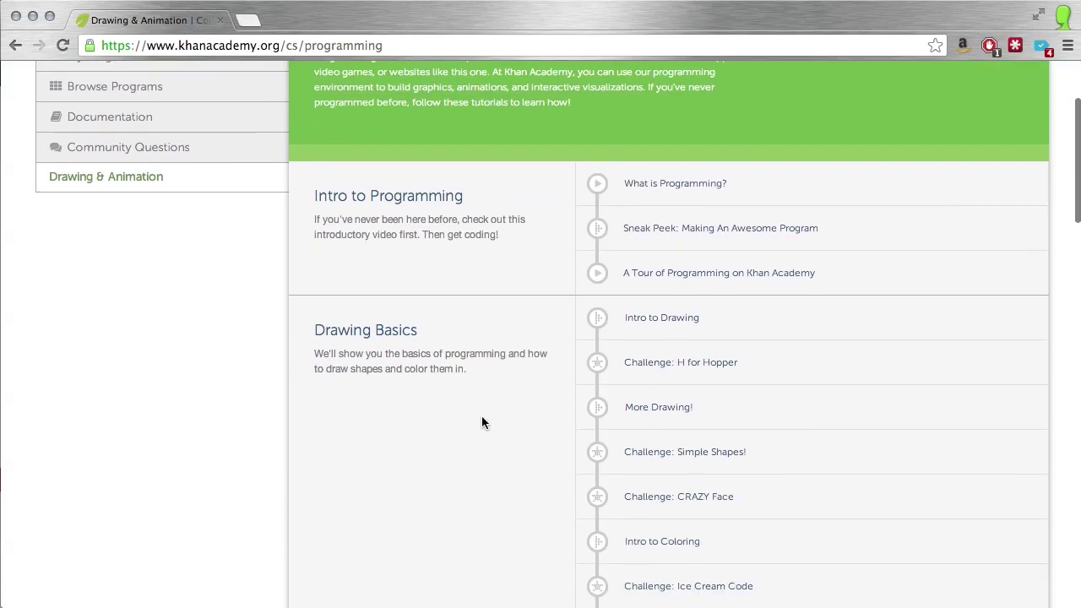
scroll(482, 422, "down", 5)
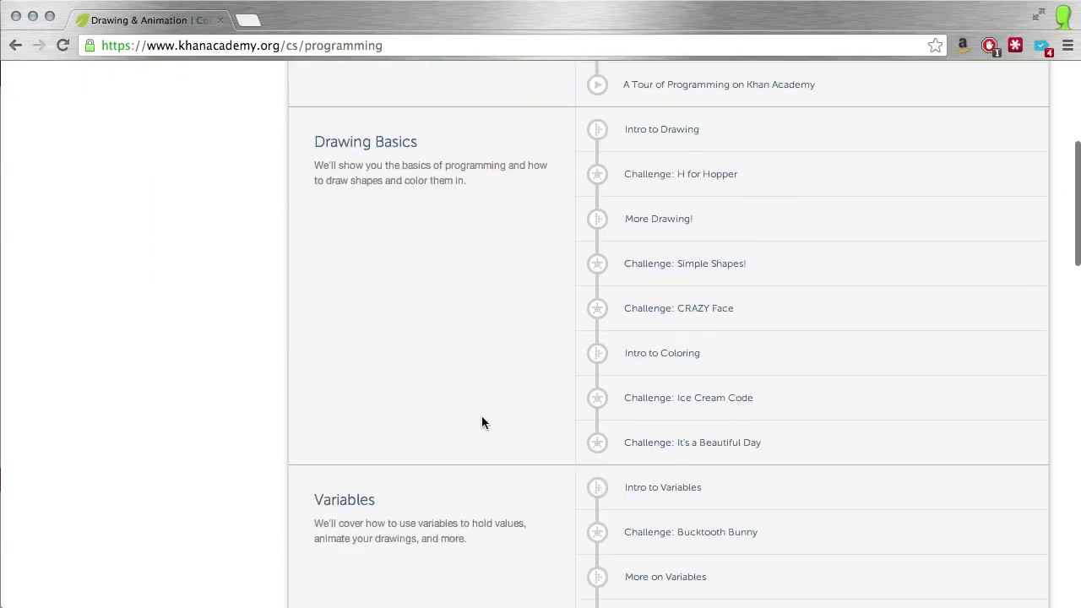
scroll(482, 417, "up", 9)
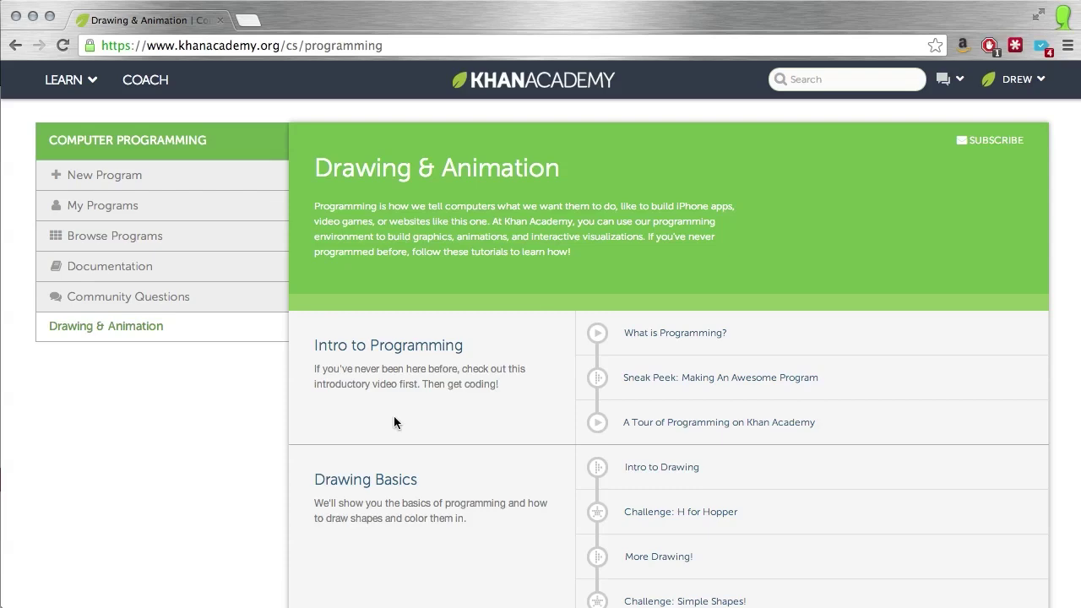
scroll(726, 194, "down", 5)
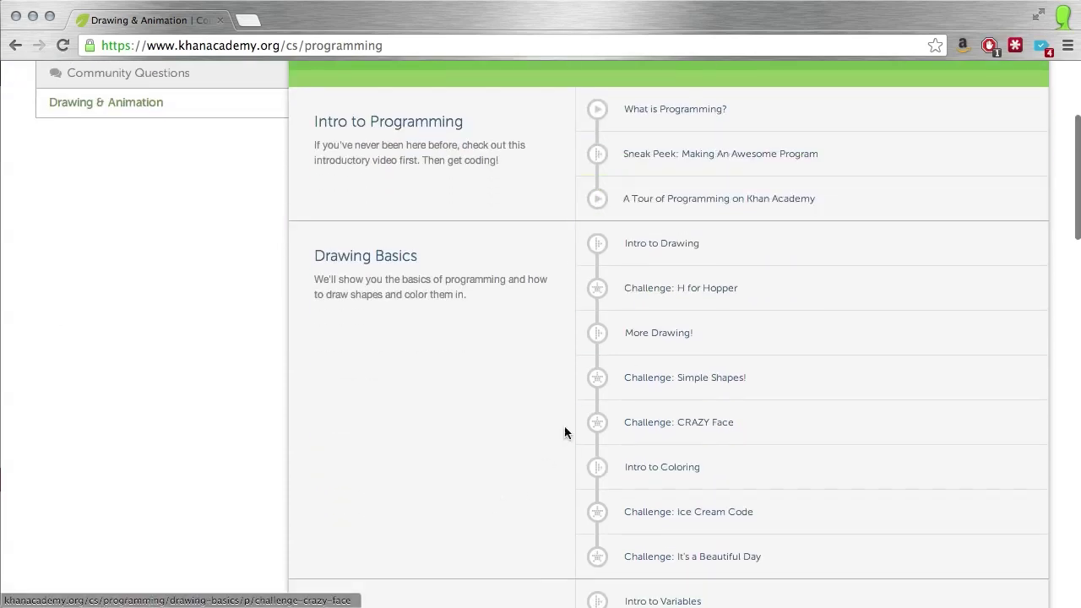
scroll(313, 417, "down", 1)
scroll(314, 413, "up", 5)
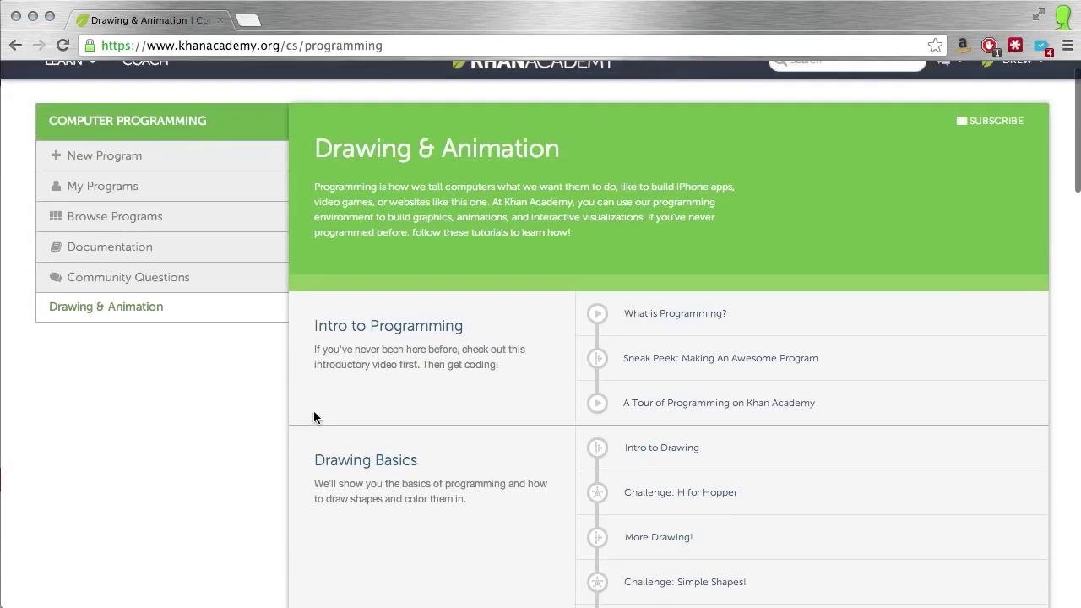
scroll(319, 129, "up", 1)
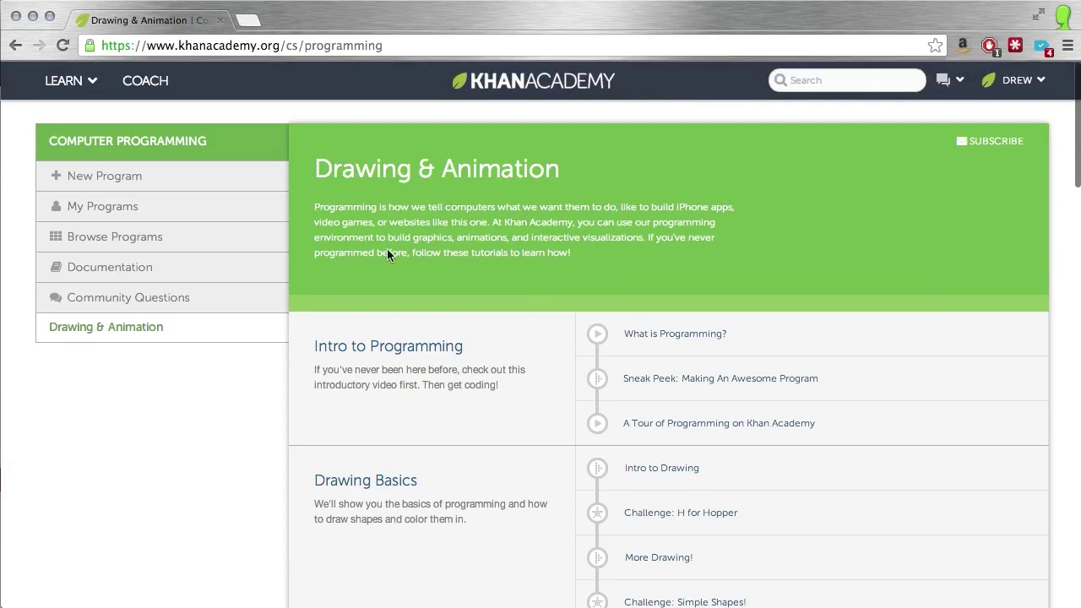